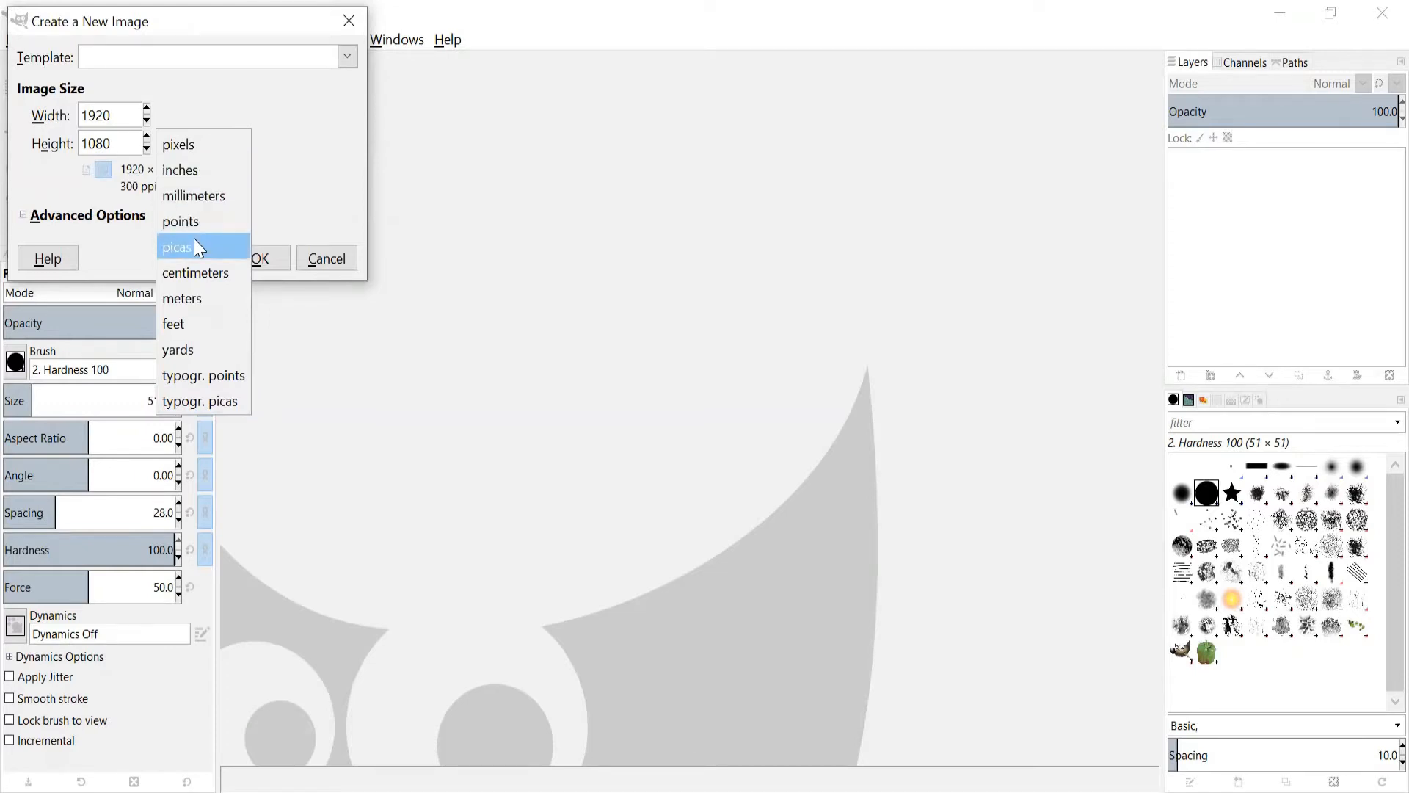
Create a new 1920 × 1080 image with pixels as the unit and set its view zoom to 50%.
click(195, 151)
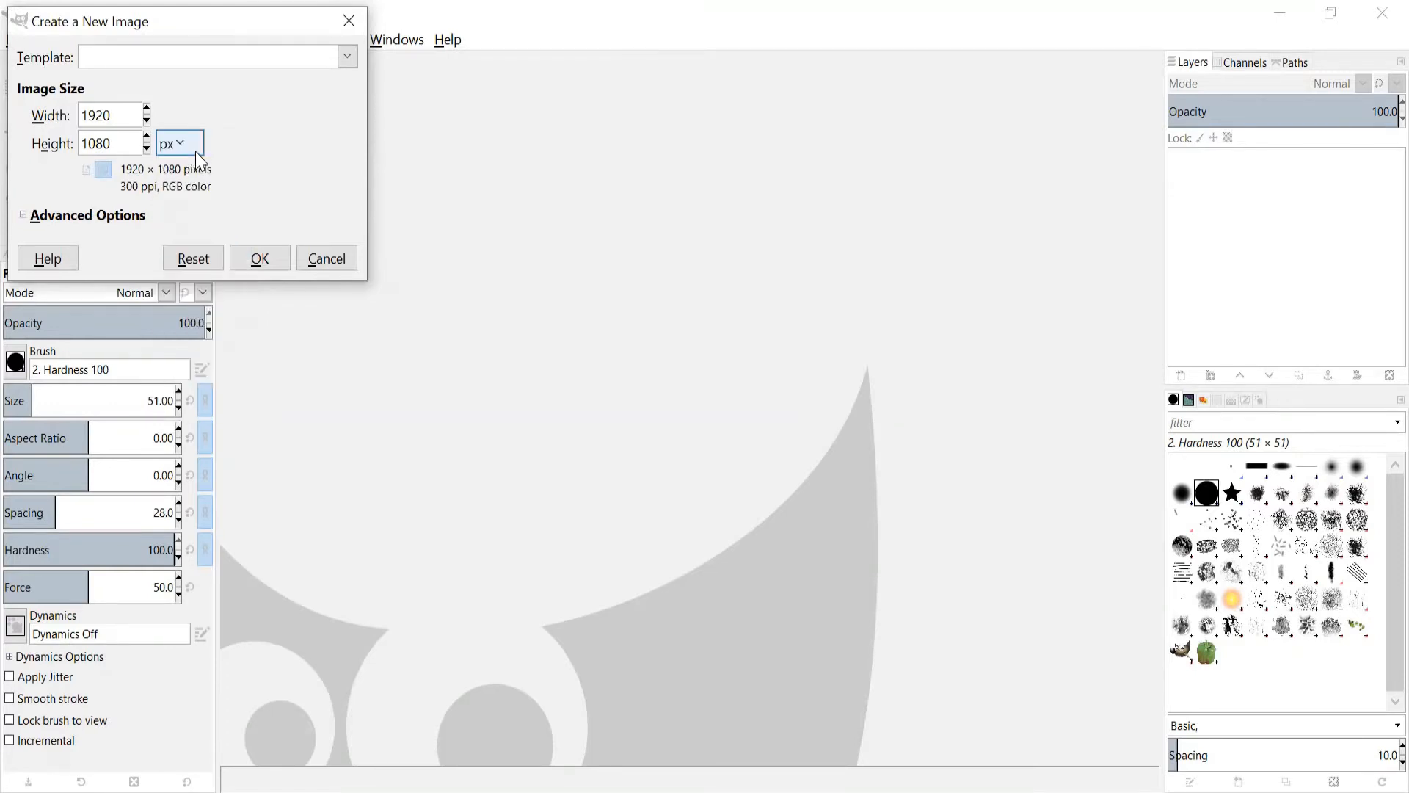
click(253, 263)
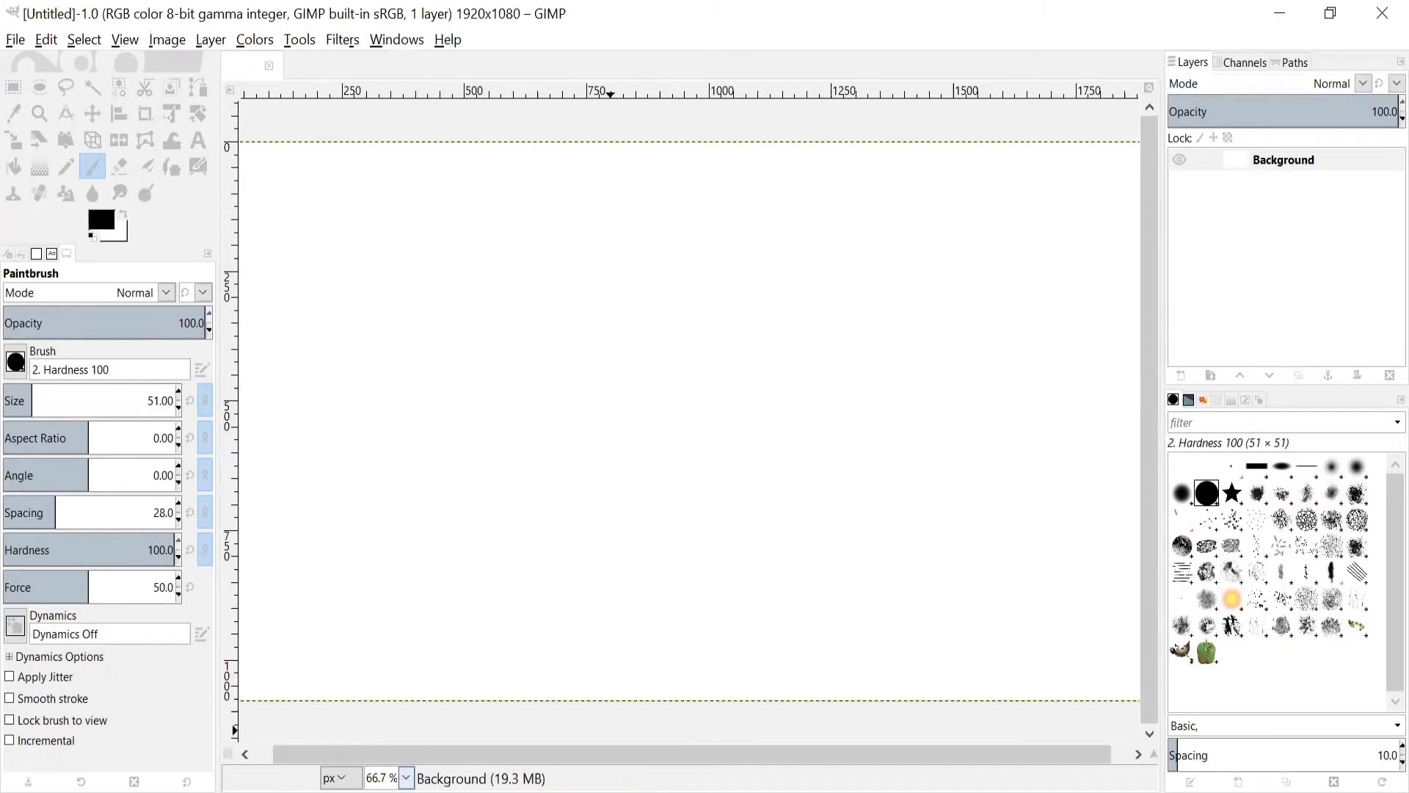
click(406, 778)
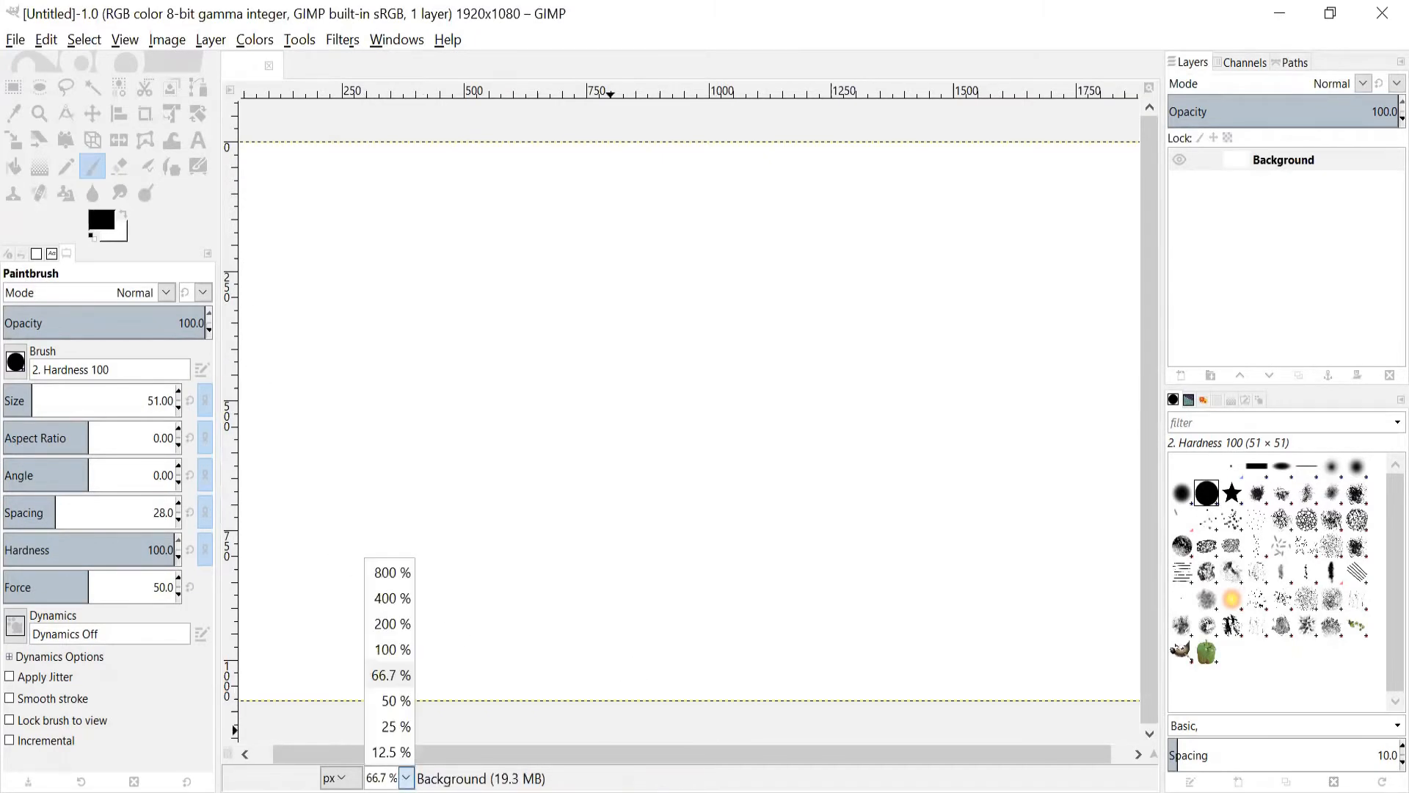
click(409, 705)
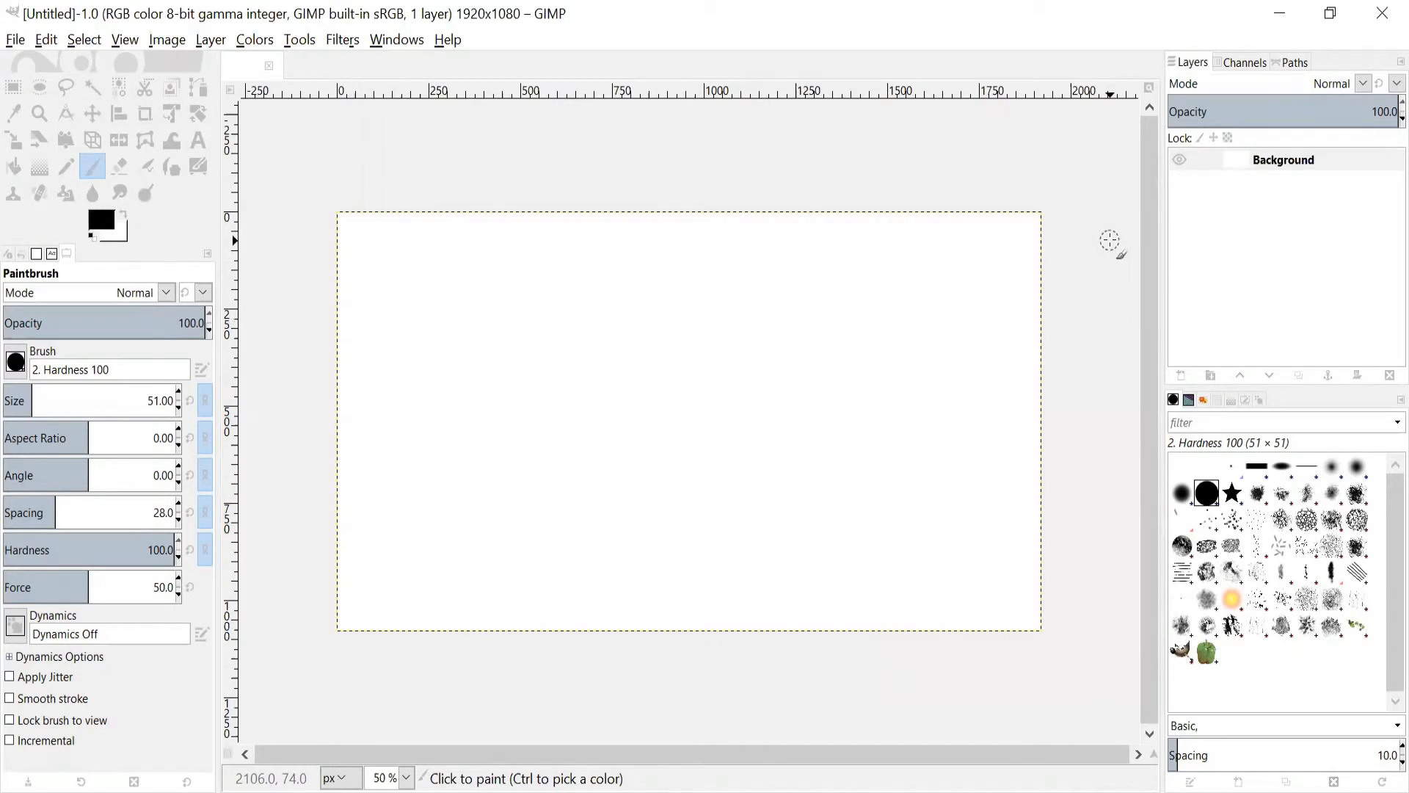
Add a new 1920 × 1080 px transparent layer named "layer 2" above the Background.
right_click(1281, 171)
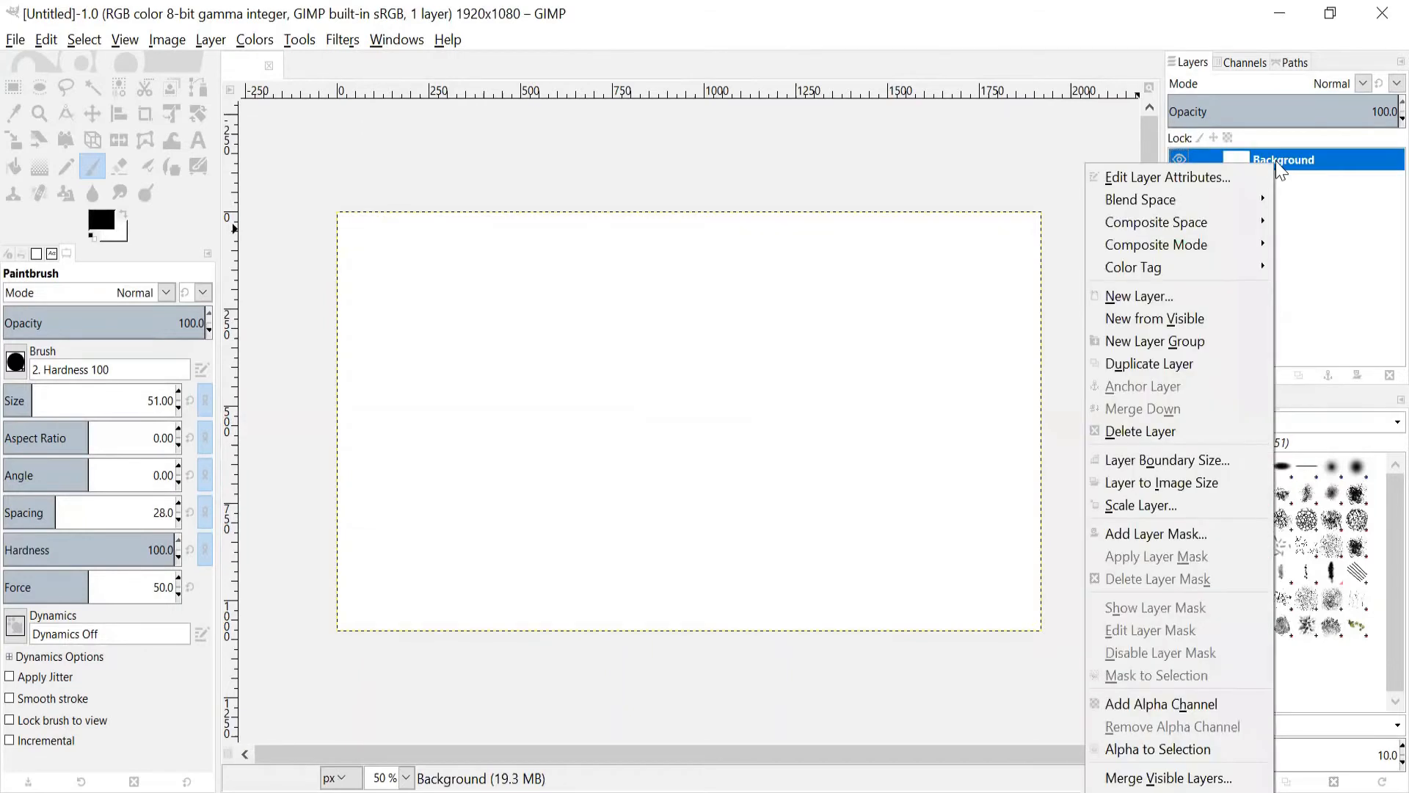
click(1210, 297)
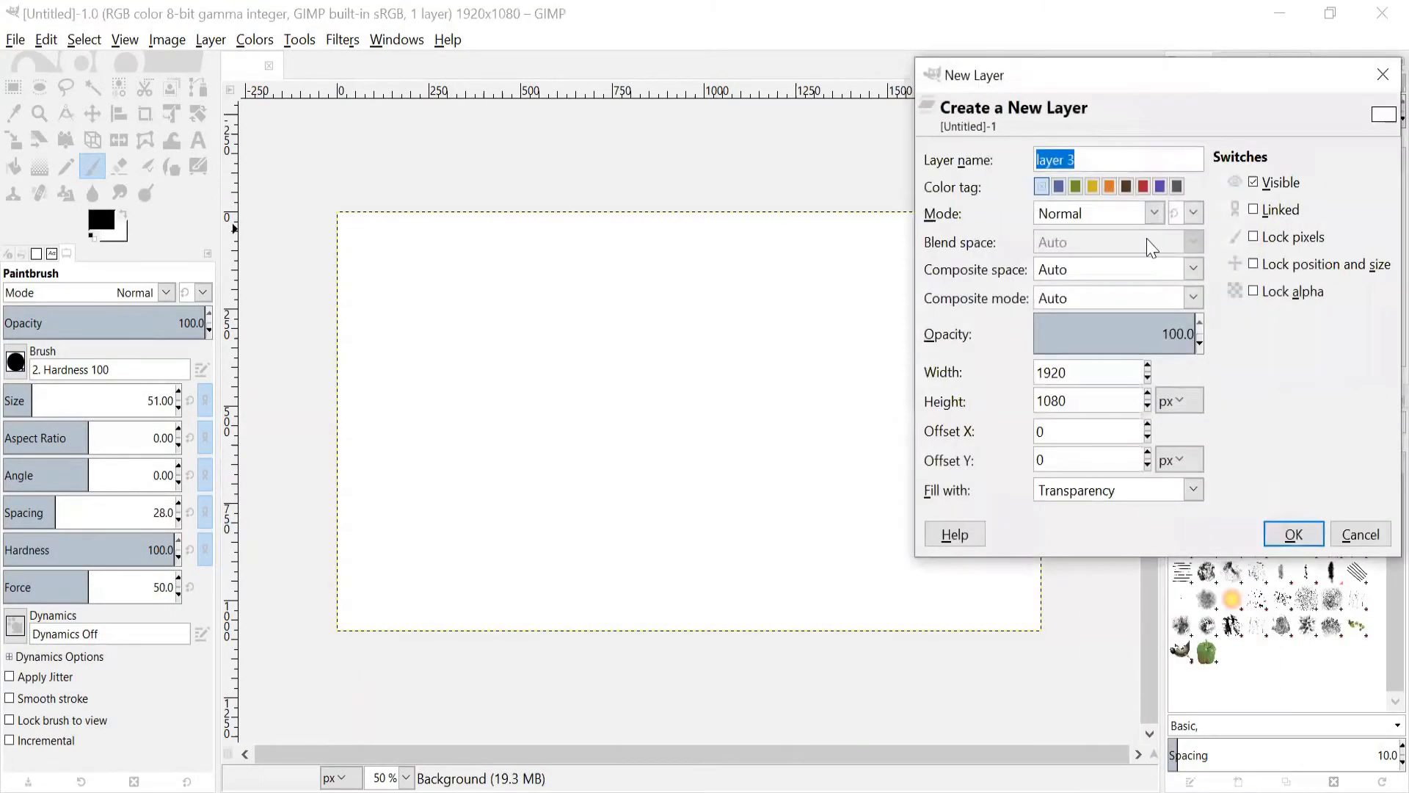
click(1108, 161)
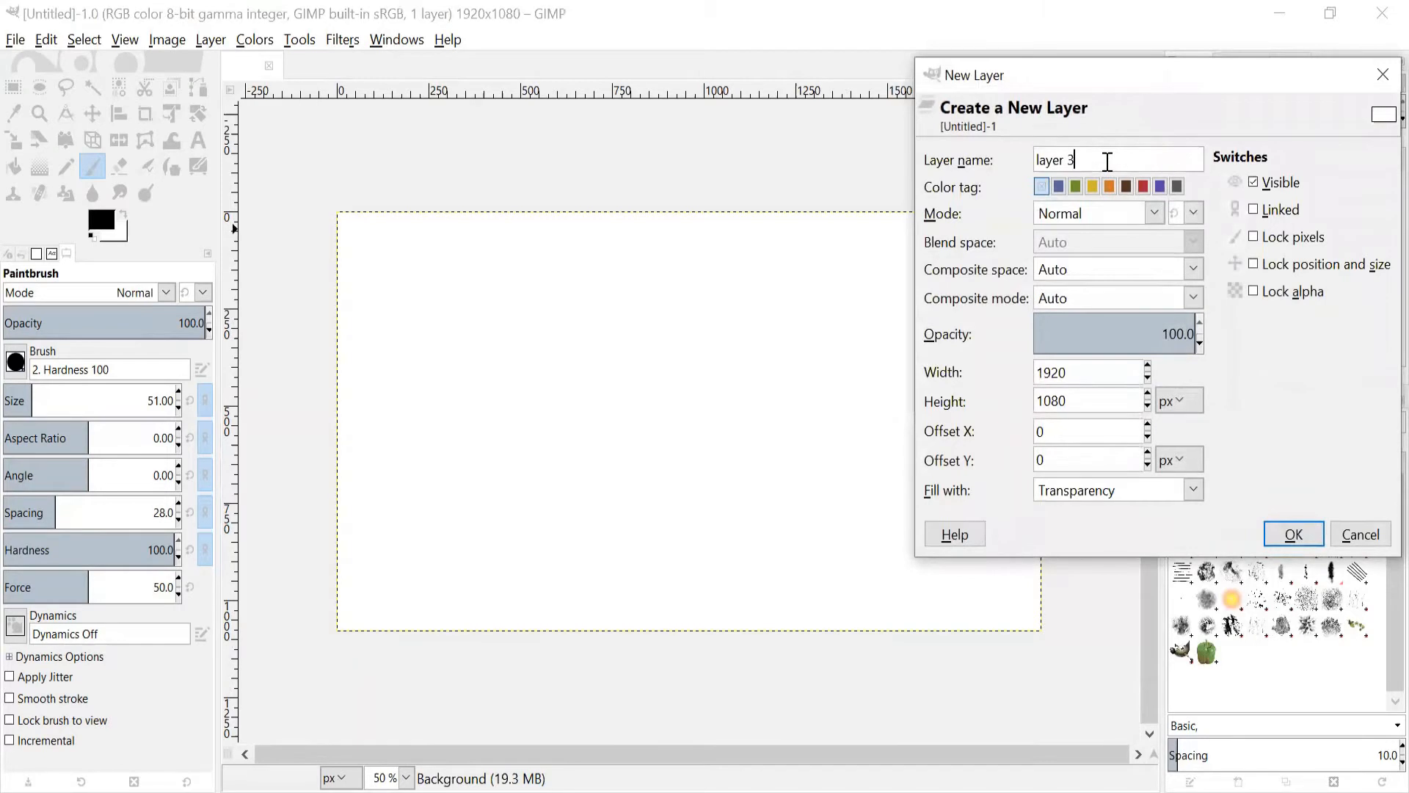
key(BackSpace)
text(2)
click(1291, 535)
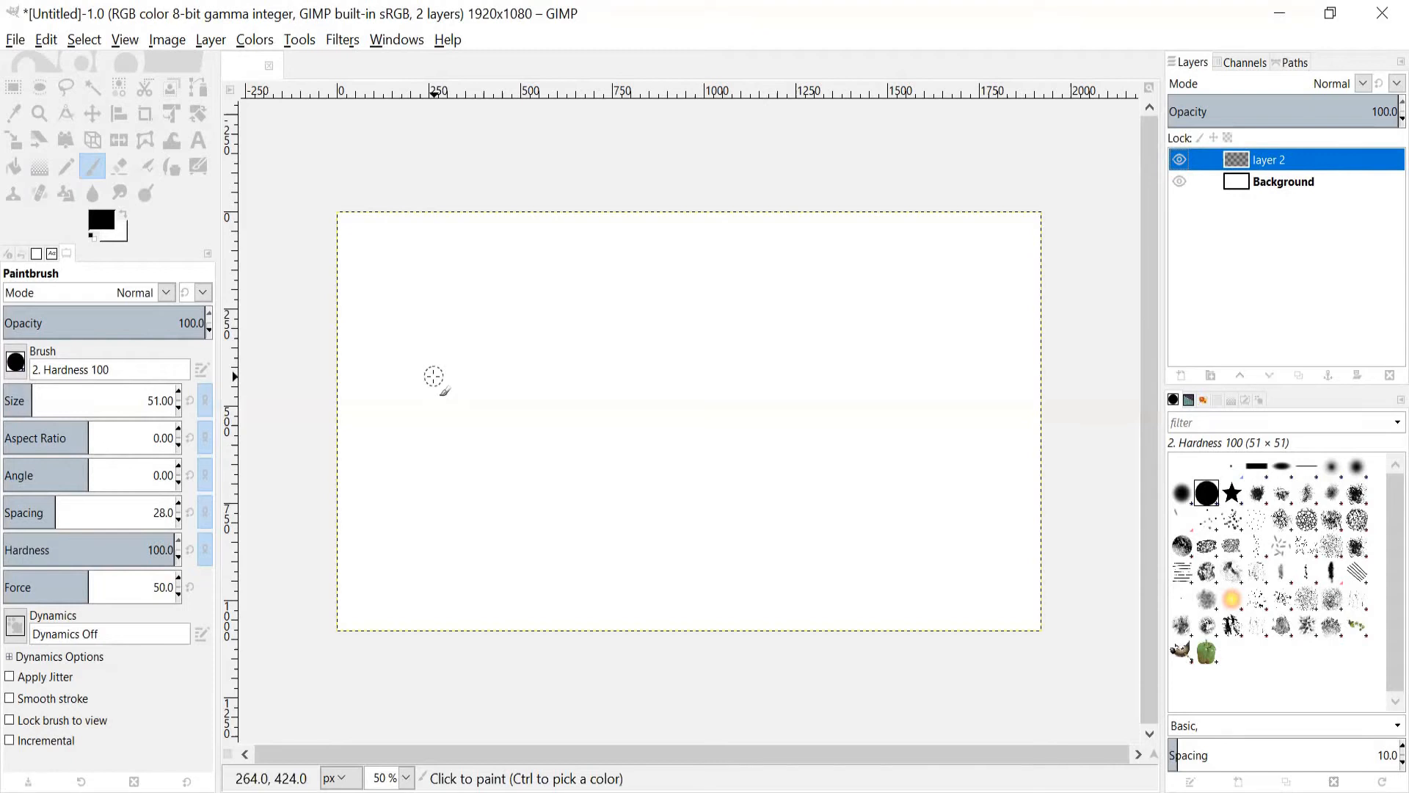
Paint the black letters "abc" across the middle of layer 2 with the Block 01 brush.
click(25, 370)
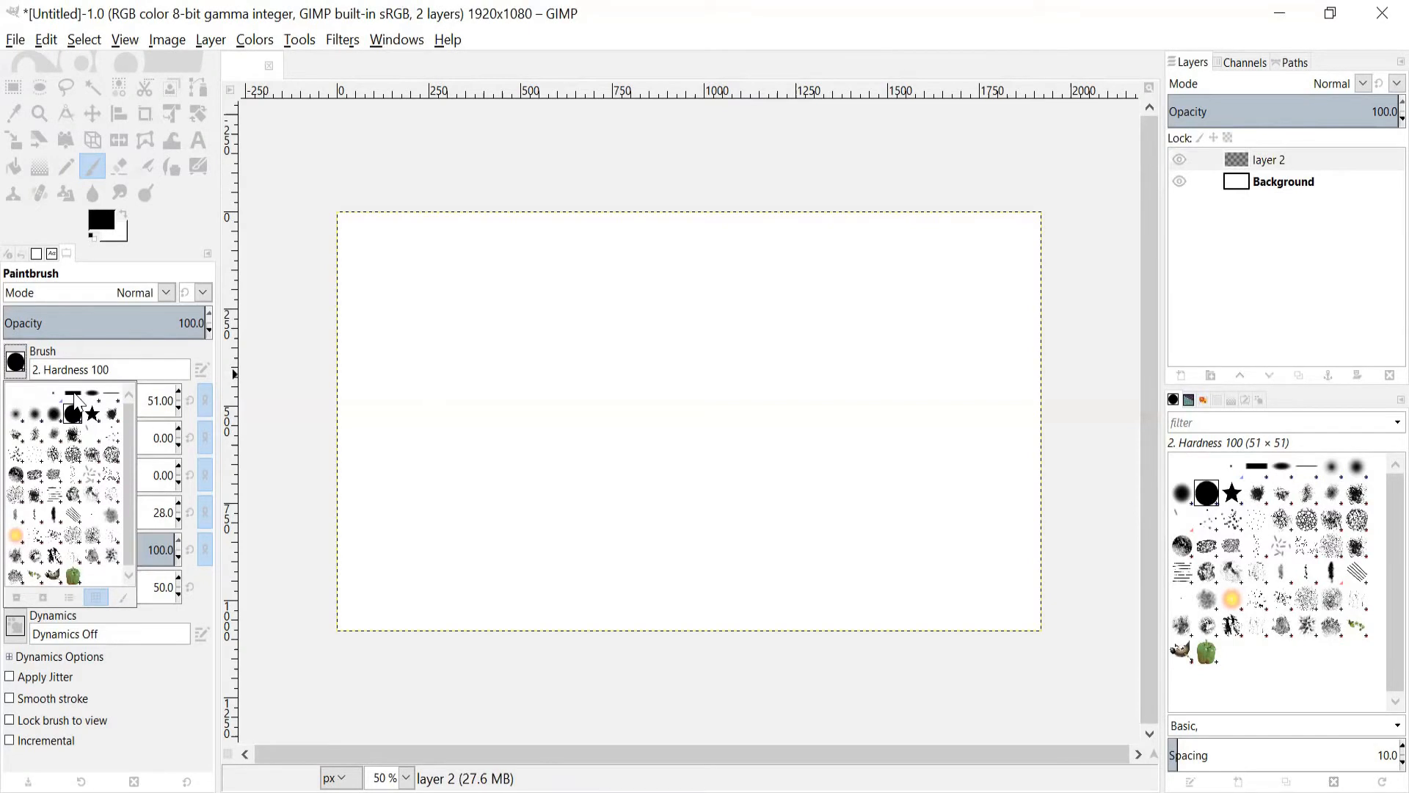
click(74, 394)
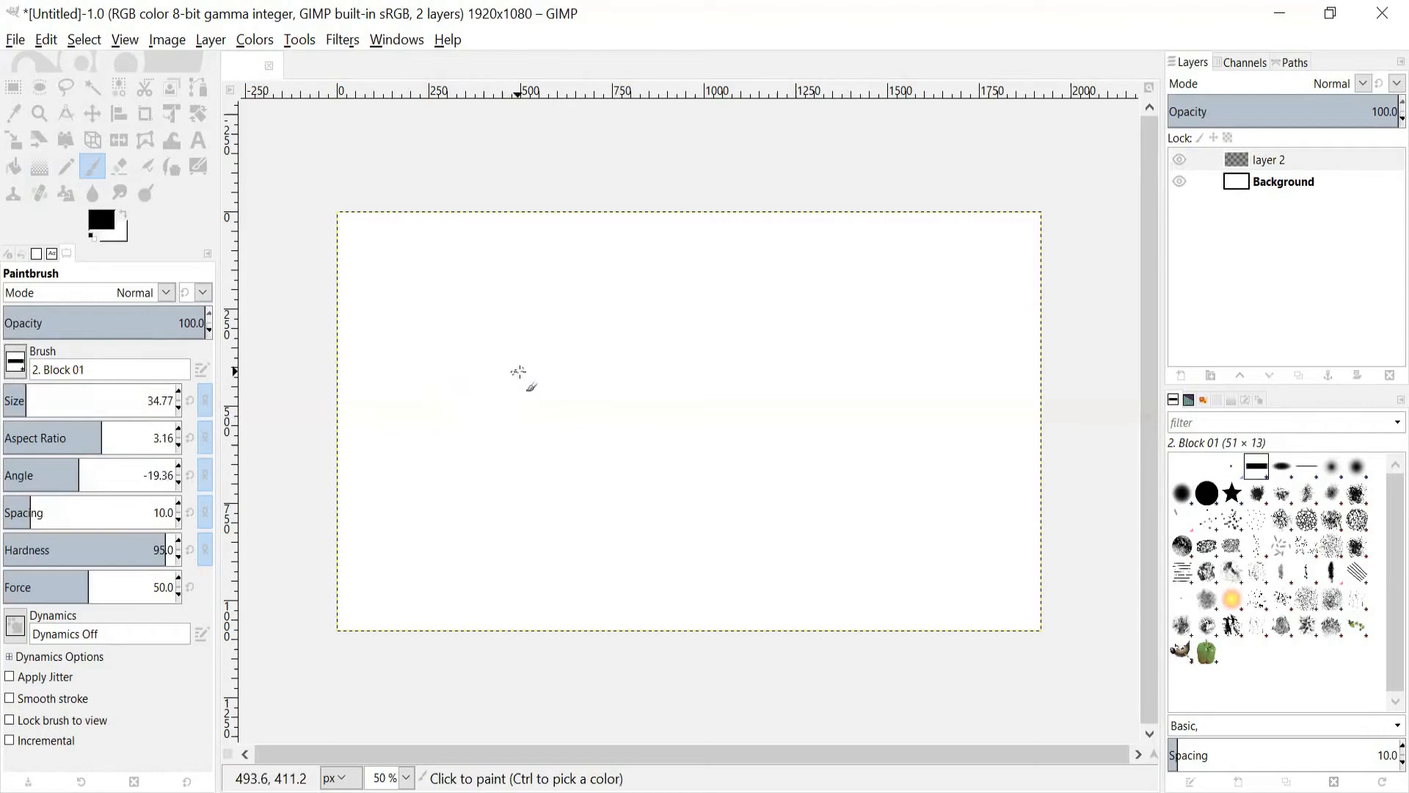
mouse_move(532, 372)
mouse_down()
mouse_move(483, 412)
mouse_move(513, 429)
mouse_move(538, 365)
mouse_move(537, 421)
mouse_move(577, 425)
mouse_up()
mouse_move(618, 304)
mouse_down()
mouse_move(603, 429)
mouse_move(634, 362)
mouse_move(661, 413)
mouse_move(609, 434)
mouse_up()
mouse_move(726, 380)
mouse_down()
mouse_move(749, 371)
mouse_move(711, 439)
mouse_move(764, 425)
mouse_up()
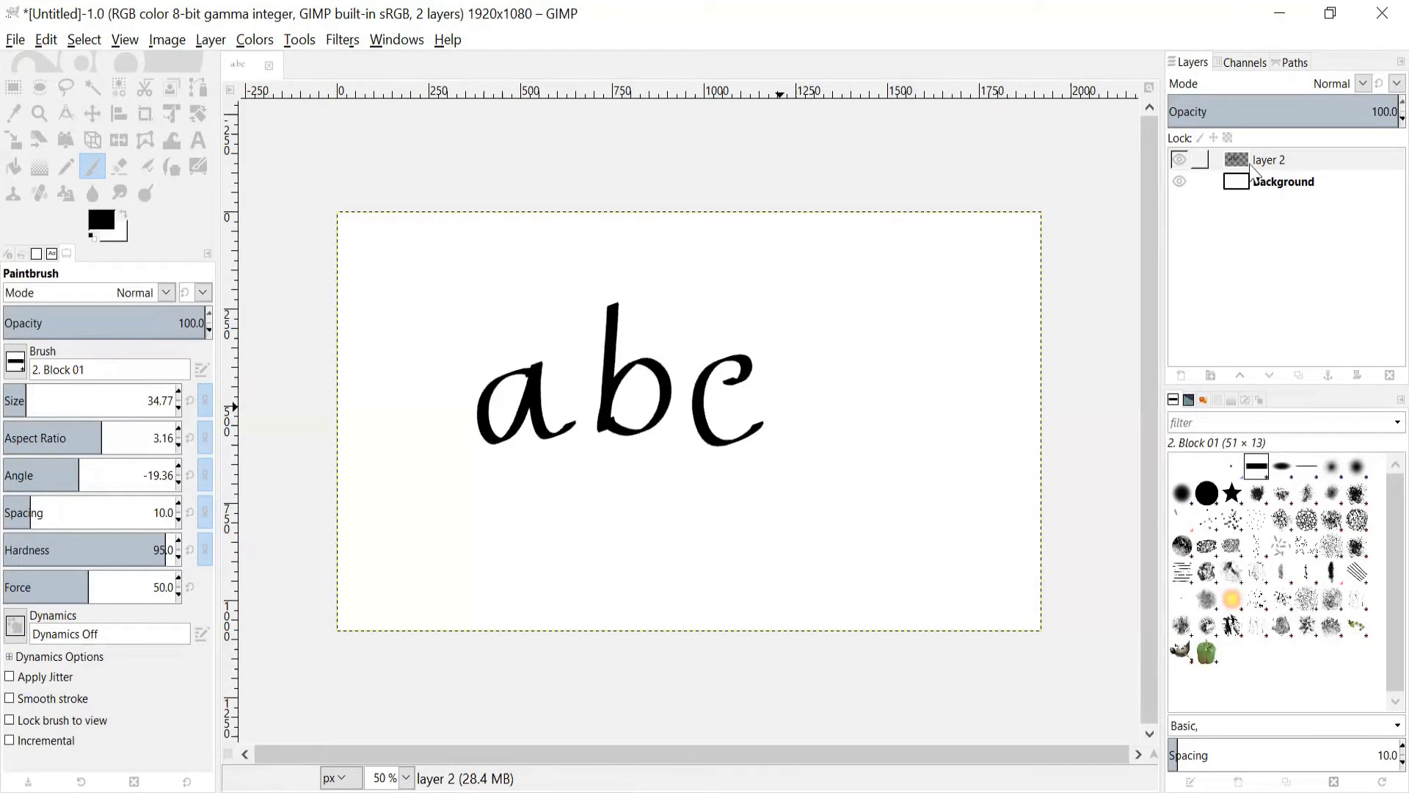
Hide and reshow layer 2, and do the same for the Background layer, to compare their contents.
click(1181, 166)
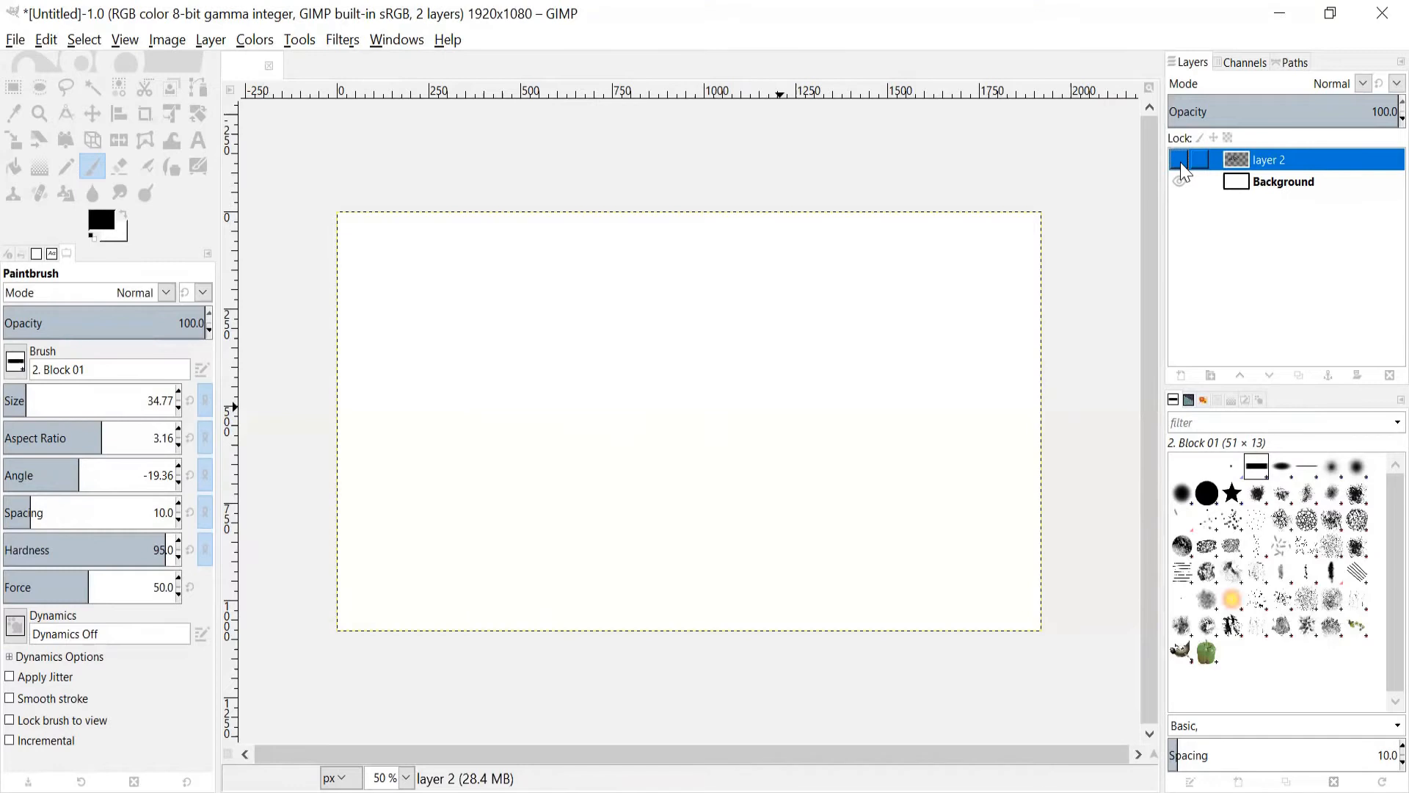
click(1180, 163)
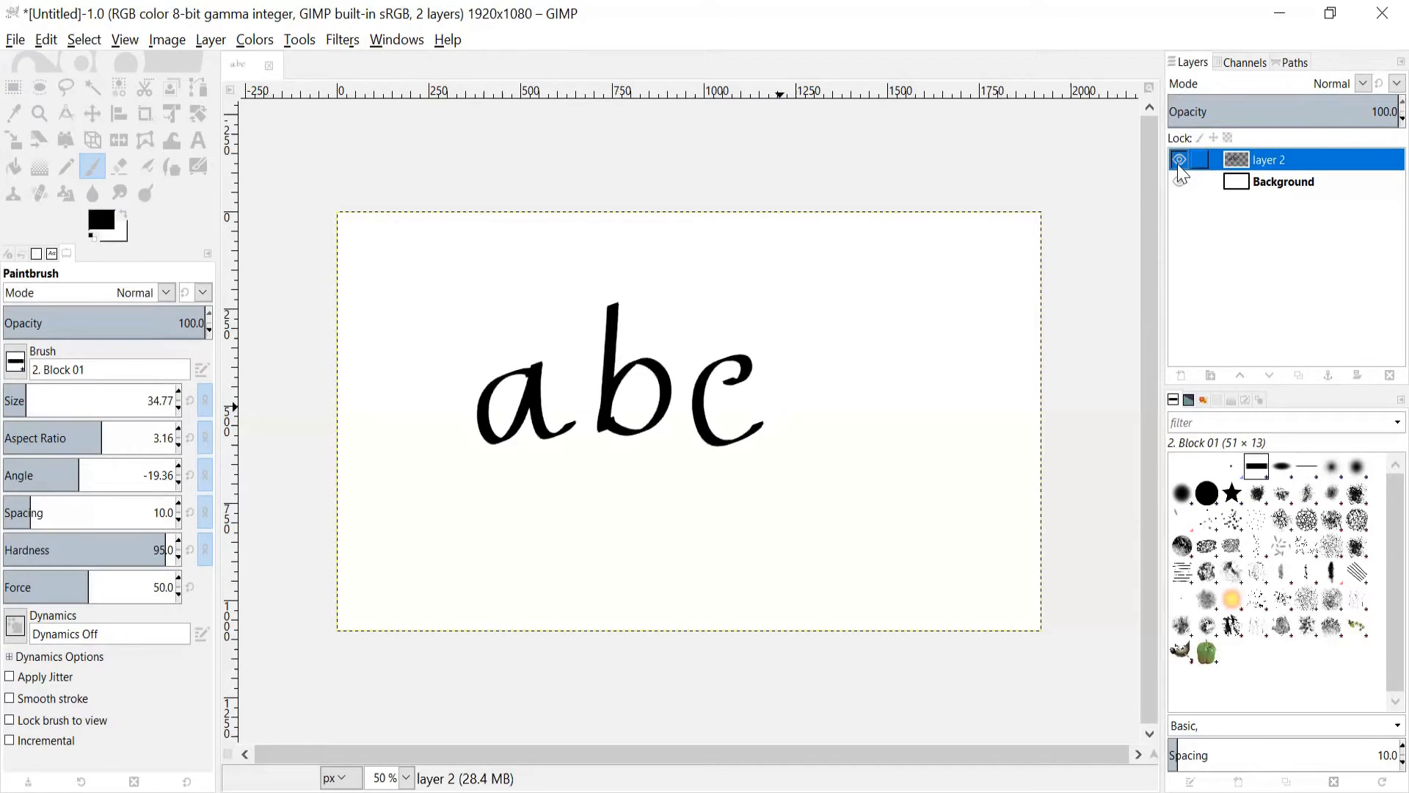
click(1182, 184)
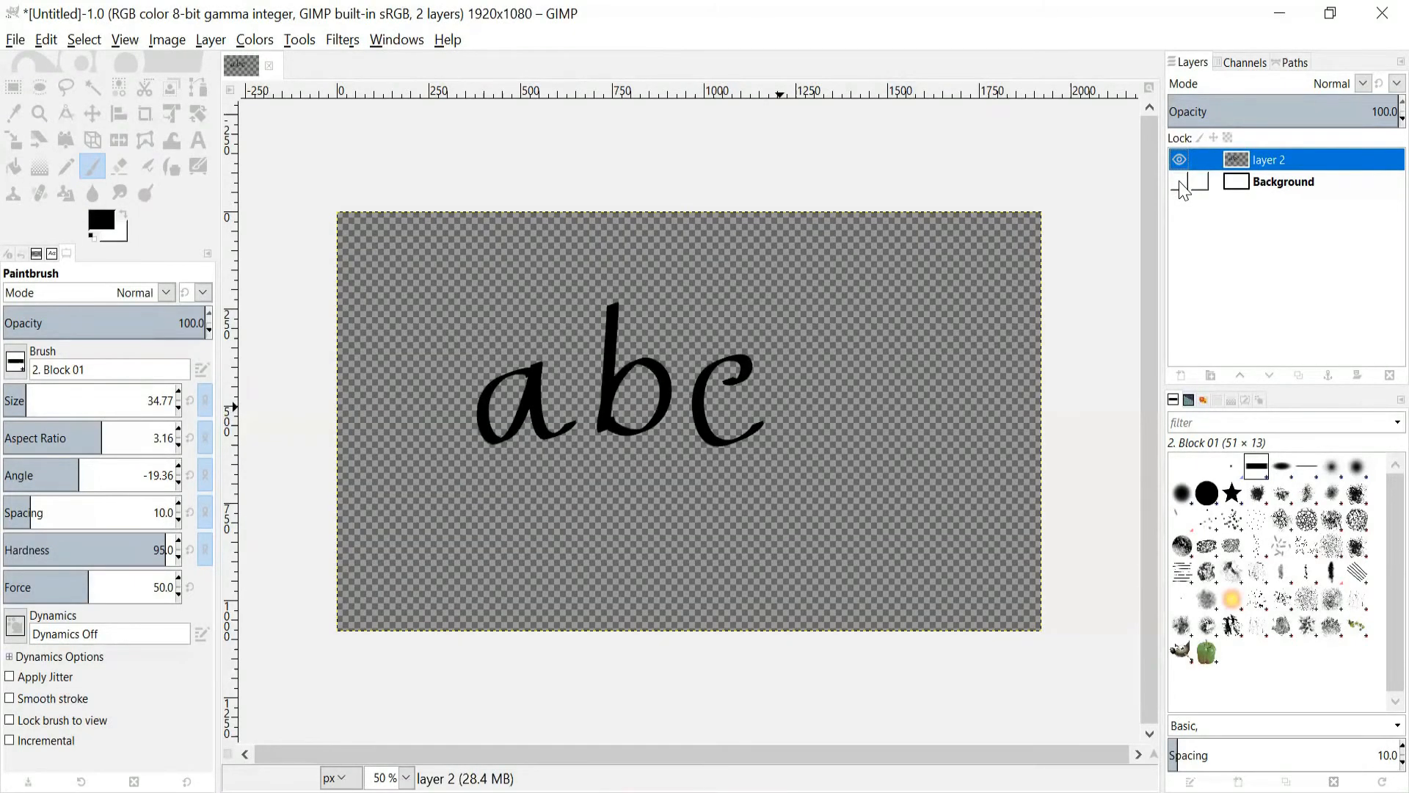
click(1180, 182)
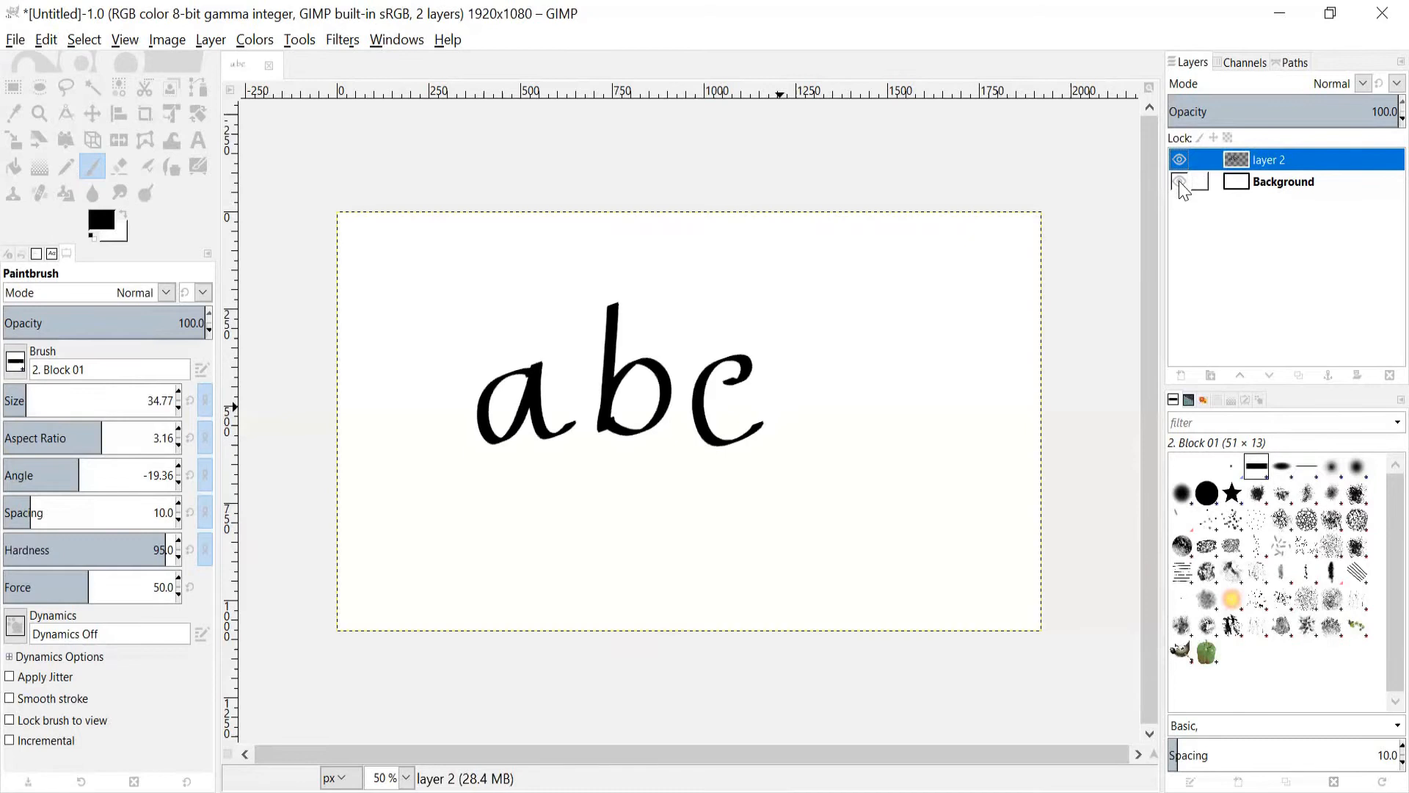
Add another transparent 1920 × 1080 px layer named "layer 3" above layer 2.
click(1183, 380)
click(1104, 249)
key(BackSpace)
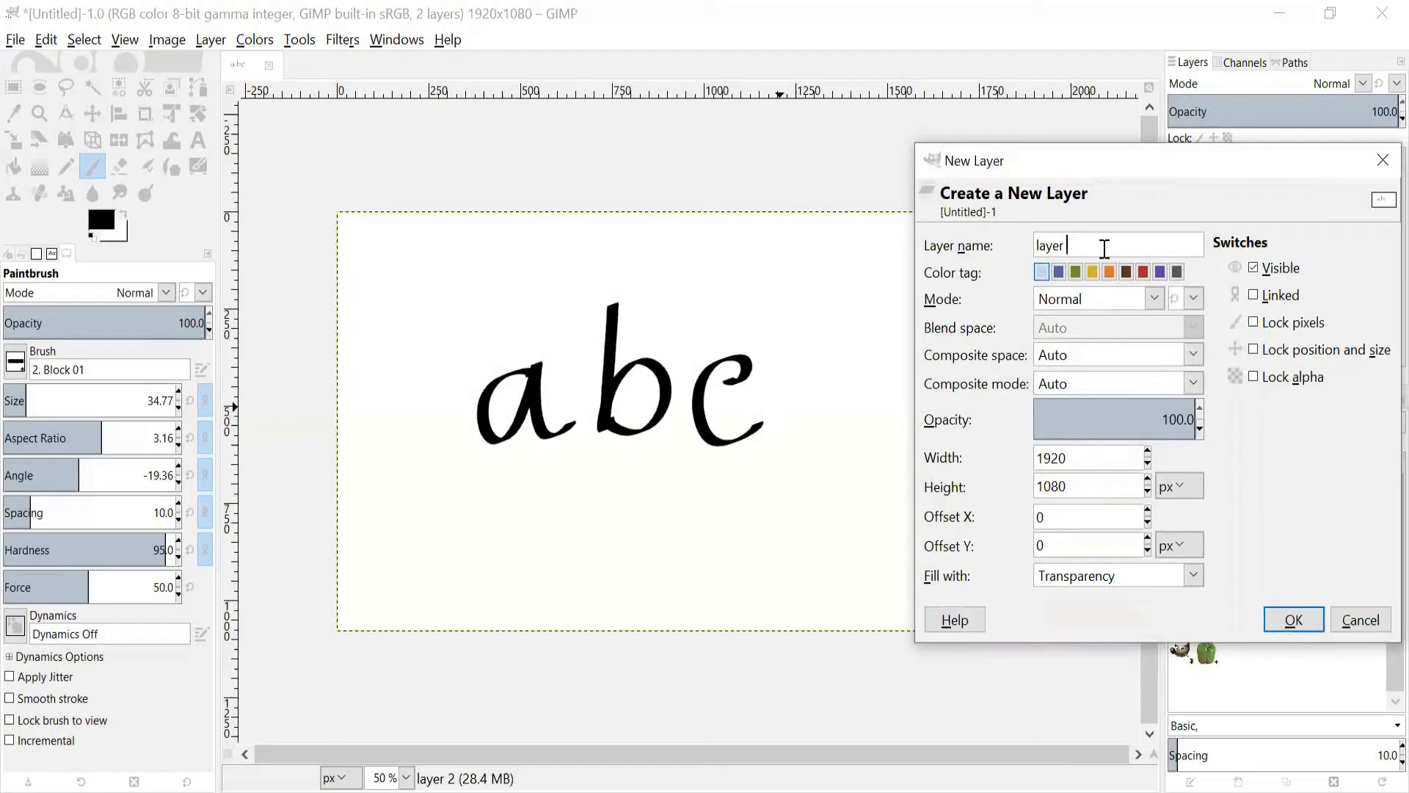
text(3)
click(1293, 621)
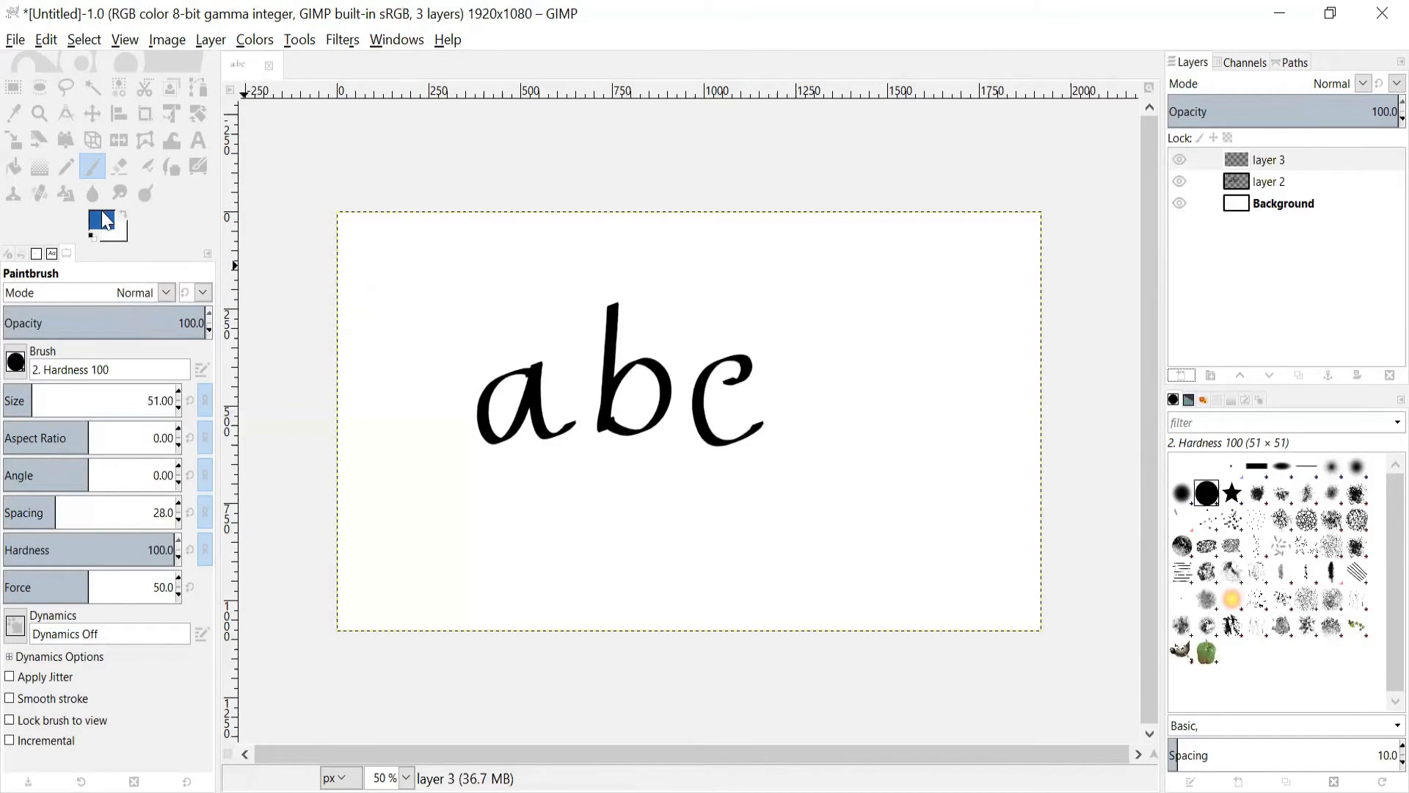
Scatter blue dots over the whole canvas on layer 3 using the 51 px Hardness 100 brush.
click(413, 286)
click(495, 288)
click(468, 334)
click(399, 420)
click(535, 481)
click(559, 414)
click(786, 405)
click(660, 316)
click(658, 429)
click(576, 395)
click(838, 256)
click(941, 331)
click(933, 408)
click(748, 450)
click(630, 520)
click(444, 574)
click(369, 508)
click(511, 512)
click(593, 571)
click(785, 559)
click(872, 472)
click(954, 563)
click(953, 465)
click(883, 364)
click(793, 320)
click(731, 279)
click(657, 257)
click(540, 271)
click(529, 346)
click(579, 338)
click(592, 282)
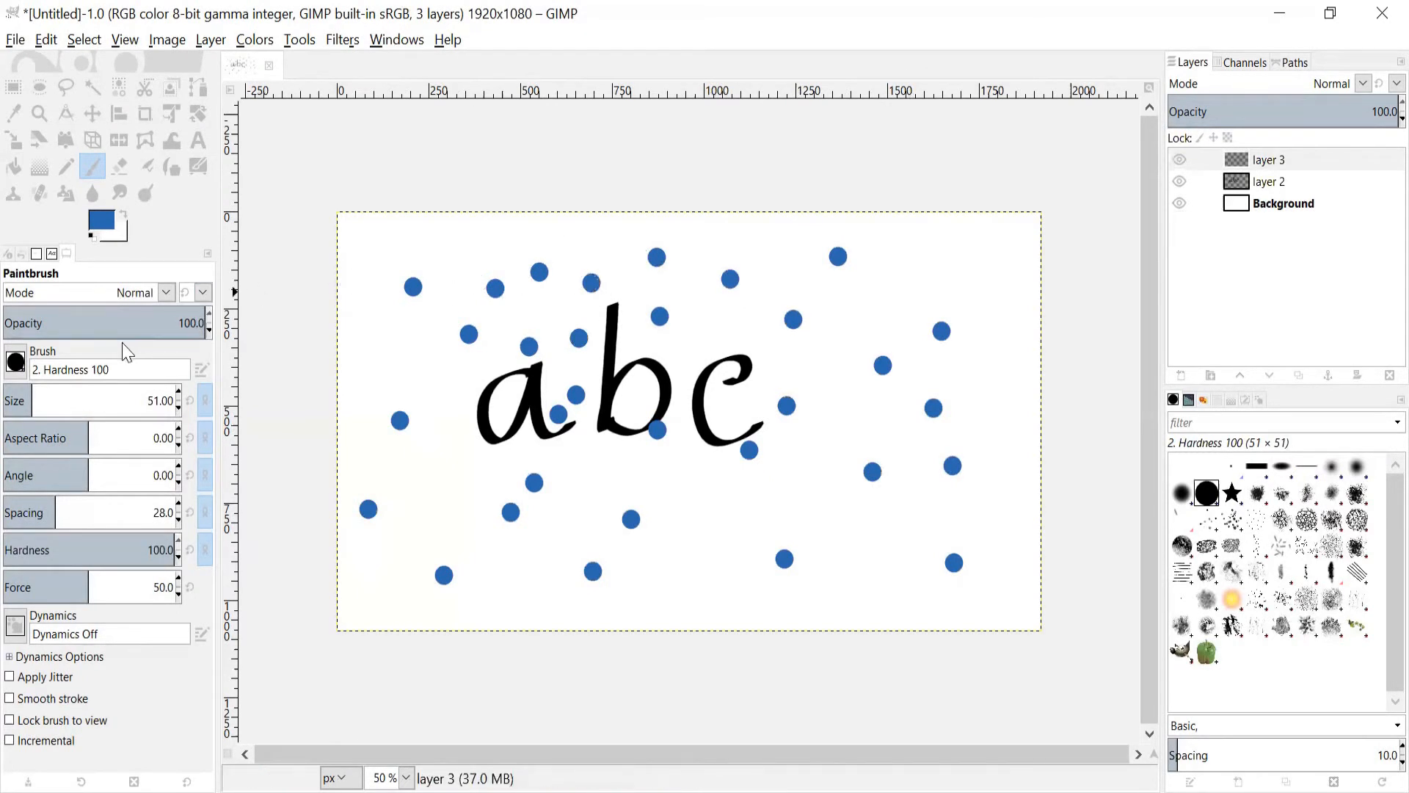
Hide and reshow layer 3, layer 2 and the Background one at a time to check what each contains.
click(1179, 163)
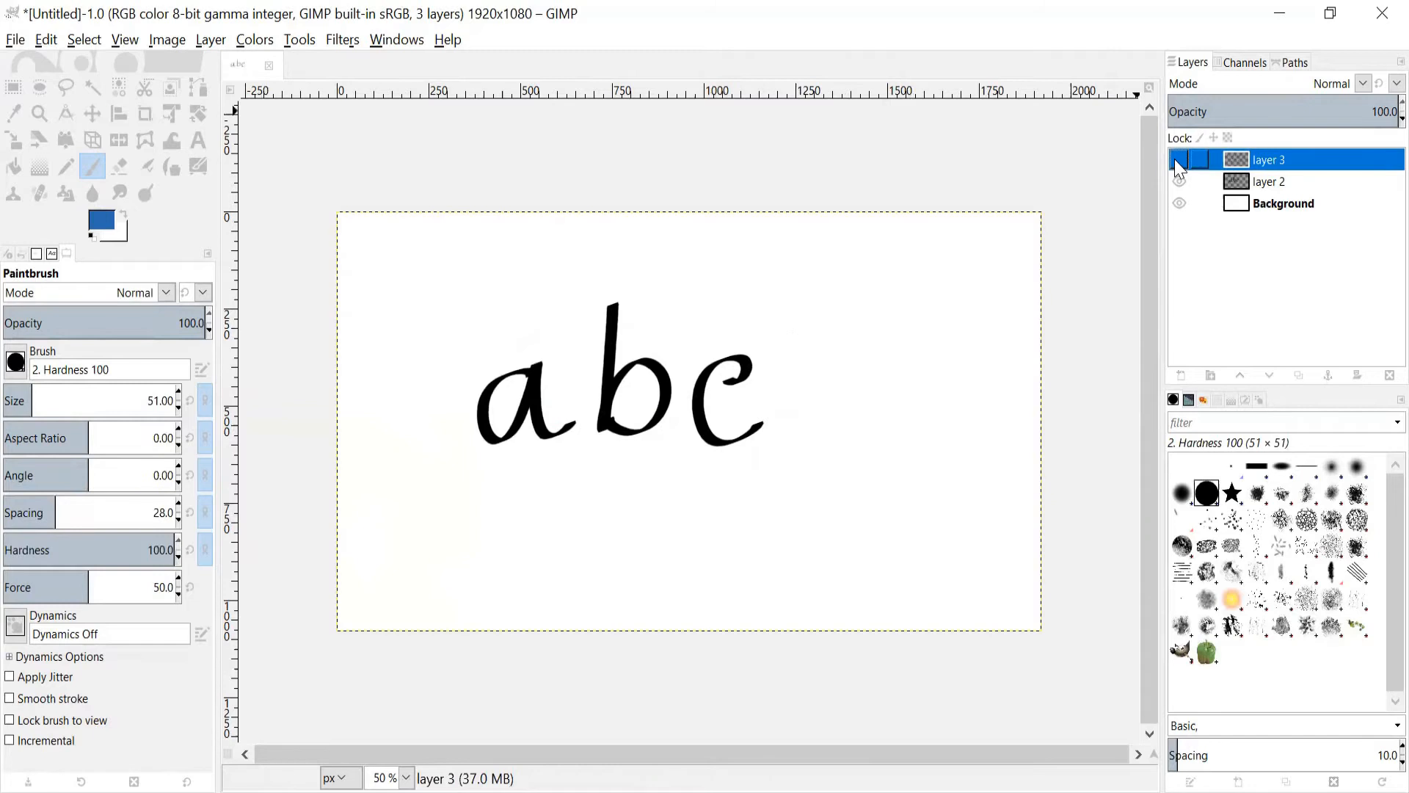
click(1179, 160)
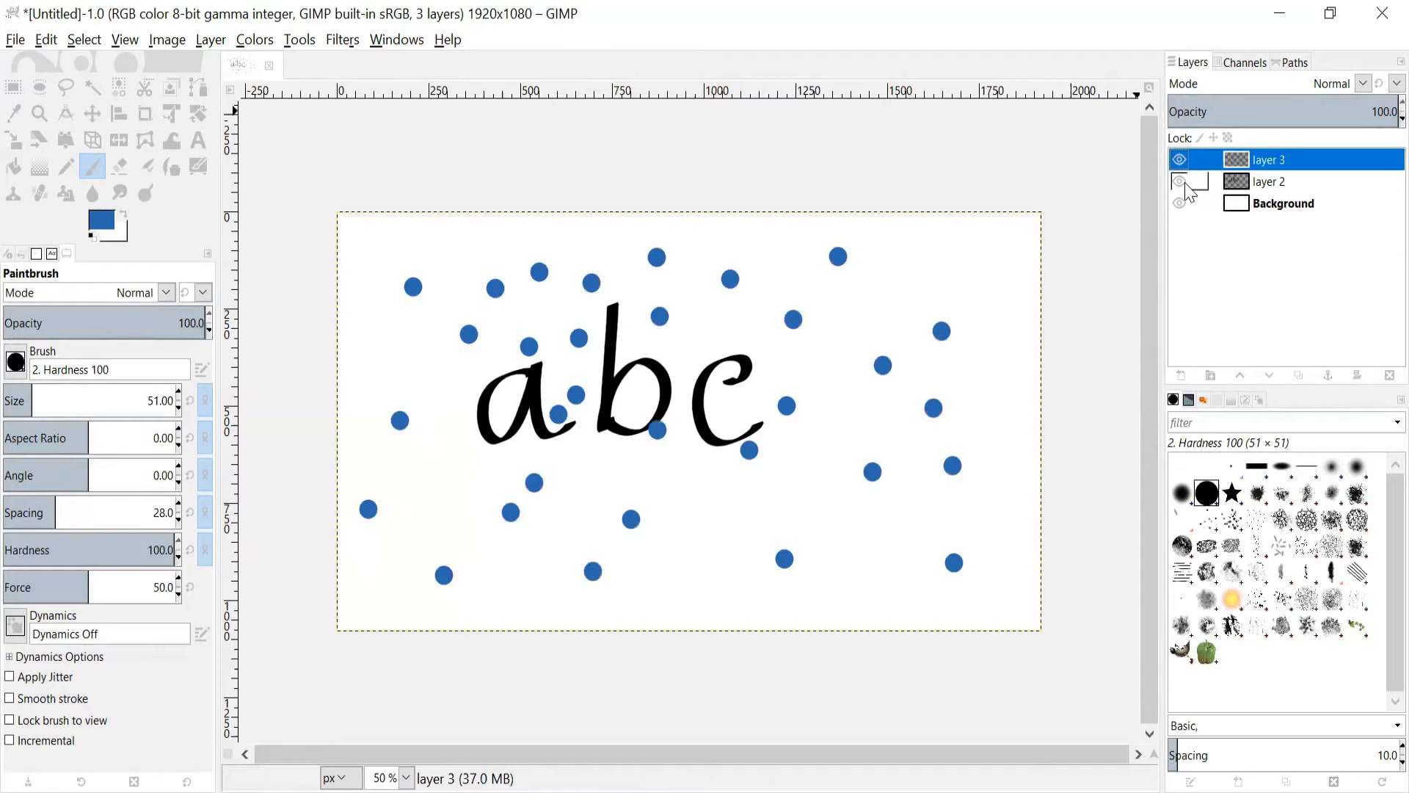
click(1182, 184)
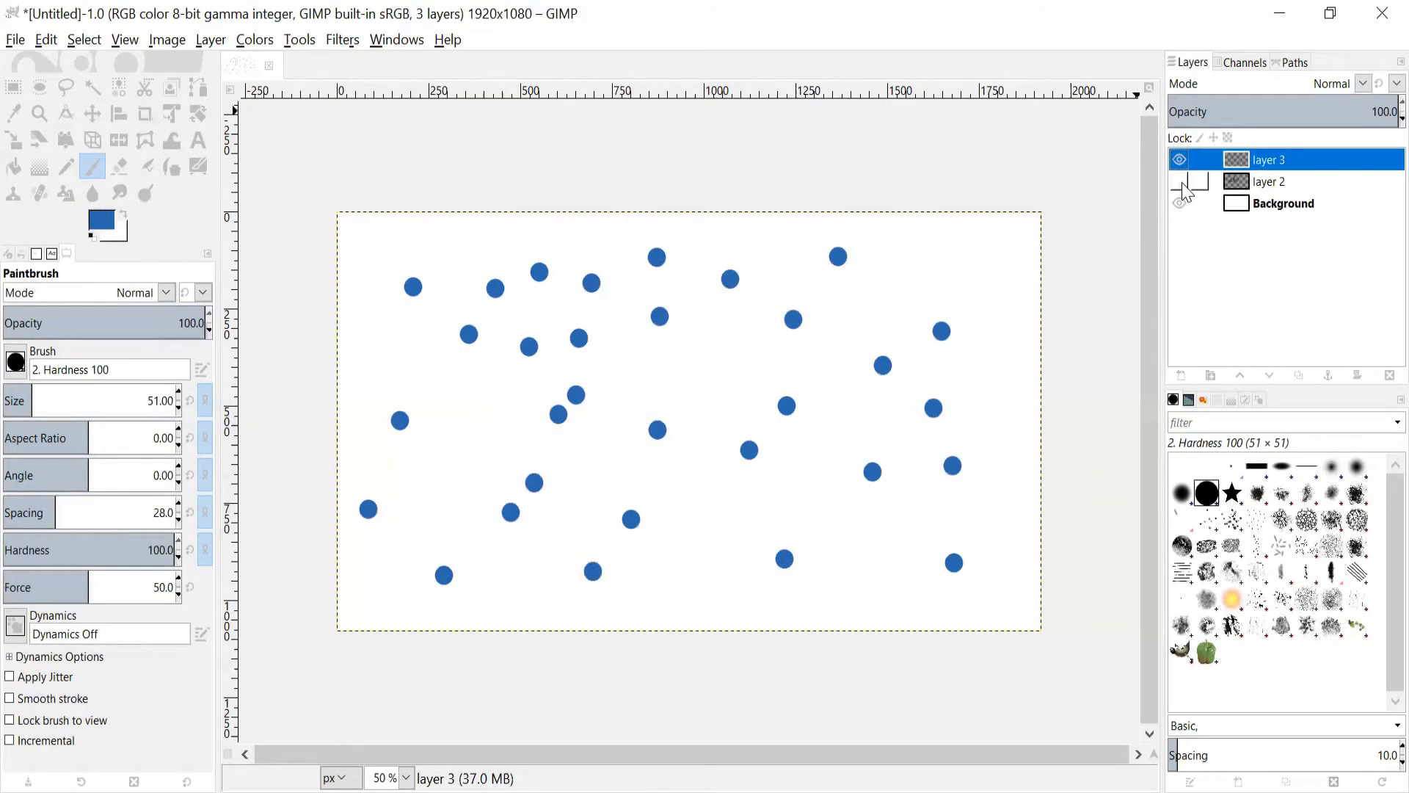
click(1181, 184)
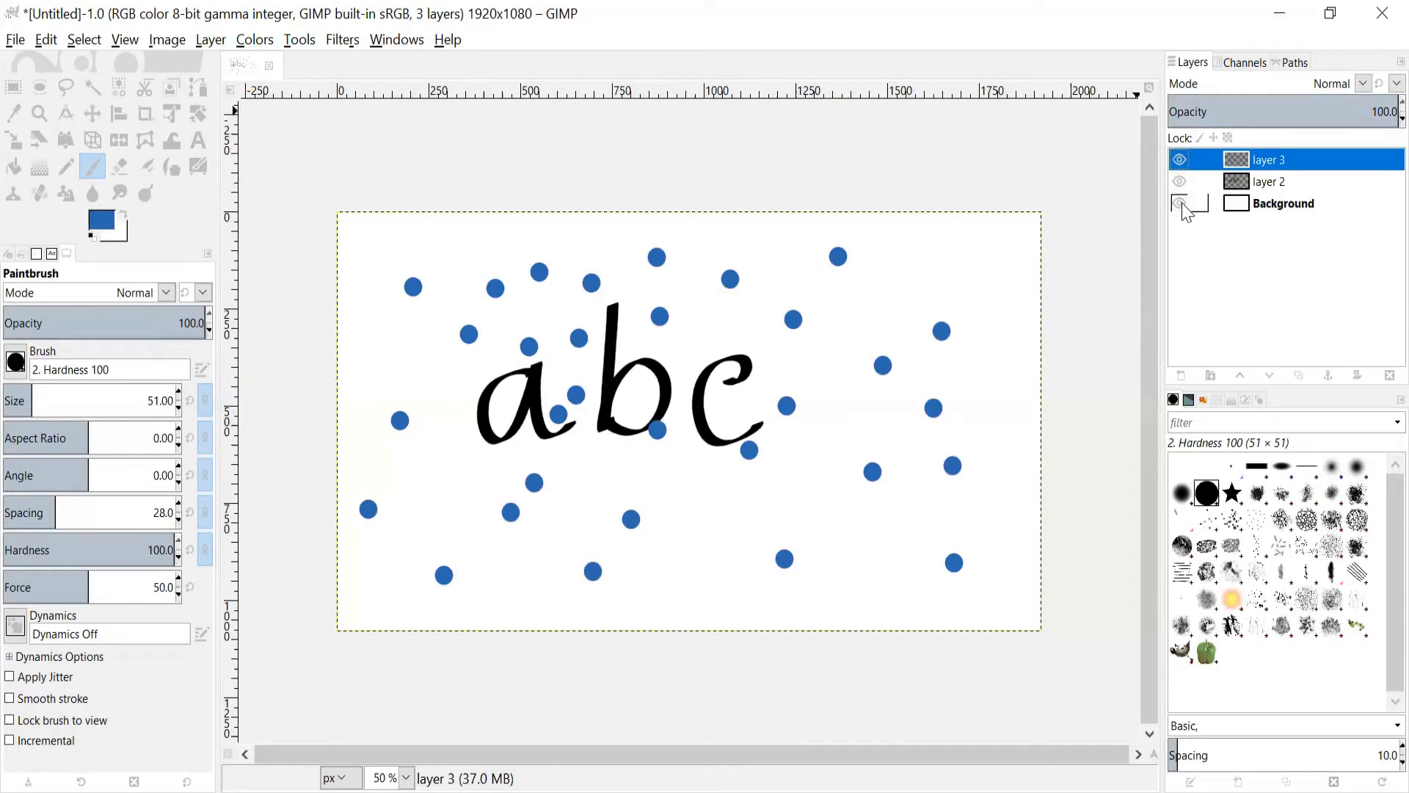
click(1184, 206)
click(1182, 205)
Link layer 3 with layer 2 and move both together upward and slightly to the right.
click(1197, 162)
click(1200, 182)
click(100, 121)
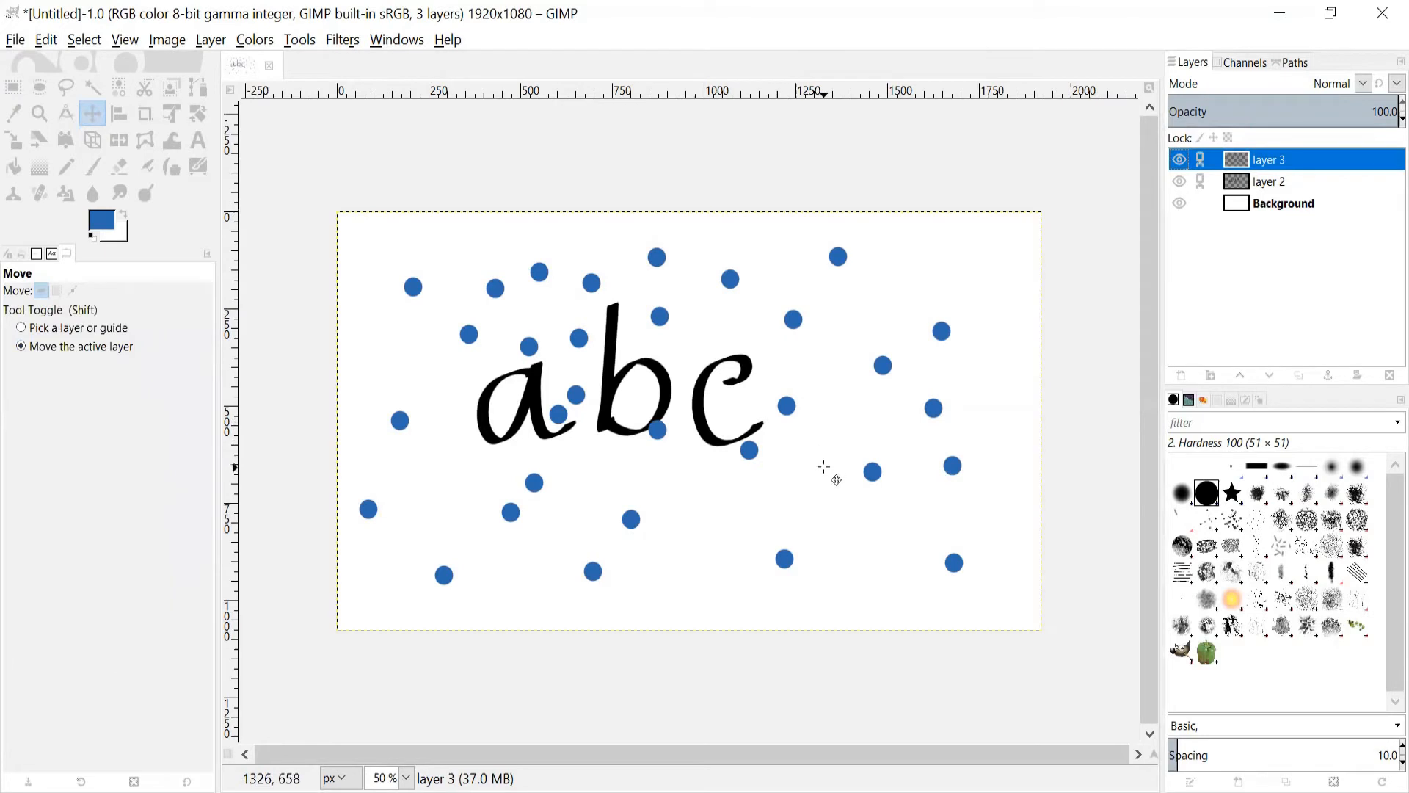
drag(824, 468, 835, 425)
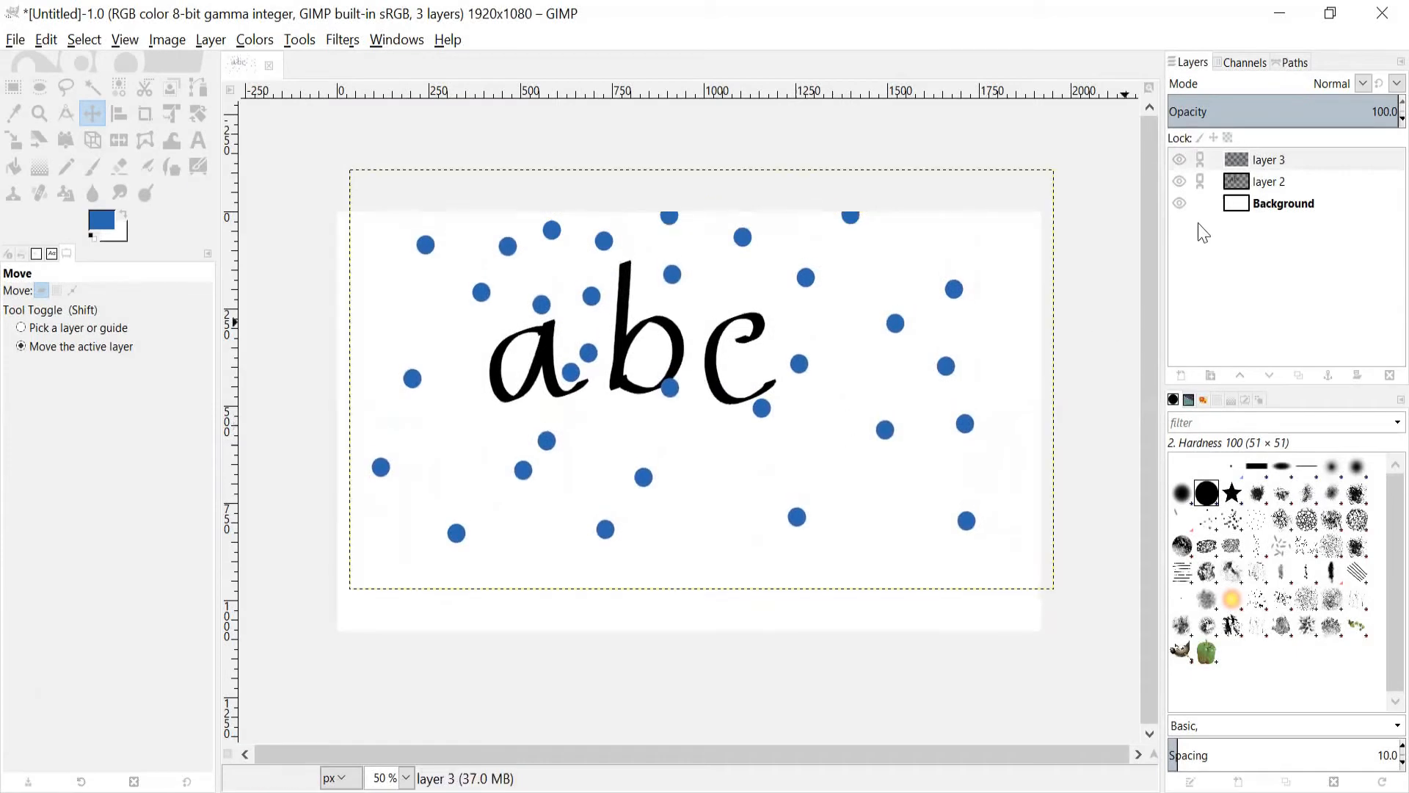
Unlink layers 2 and 3, and move only the blue dots of layer 3 slightly down and to the left.
click(1201, 186)
click(1201, 159)
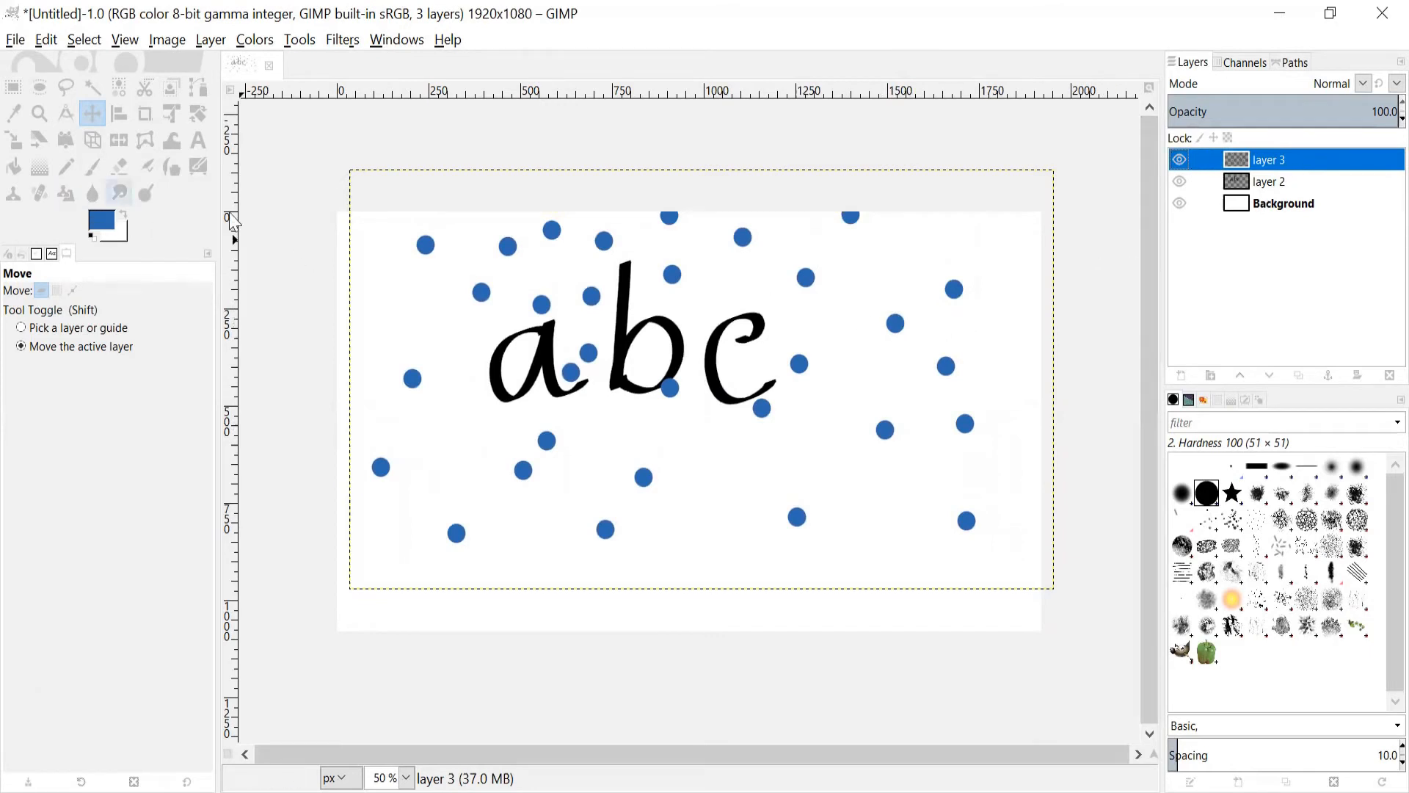
drag(853, 317, 843, 346)
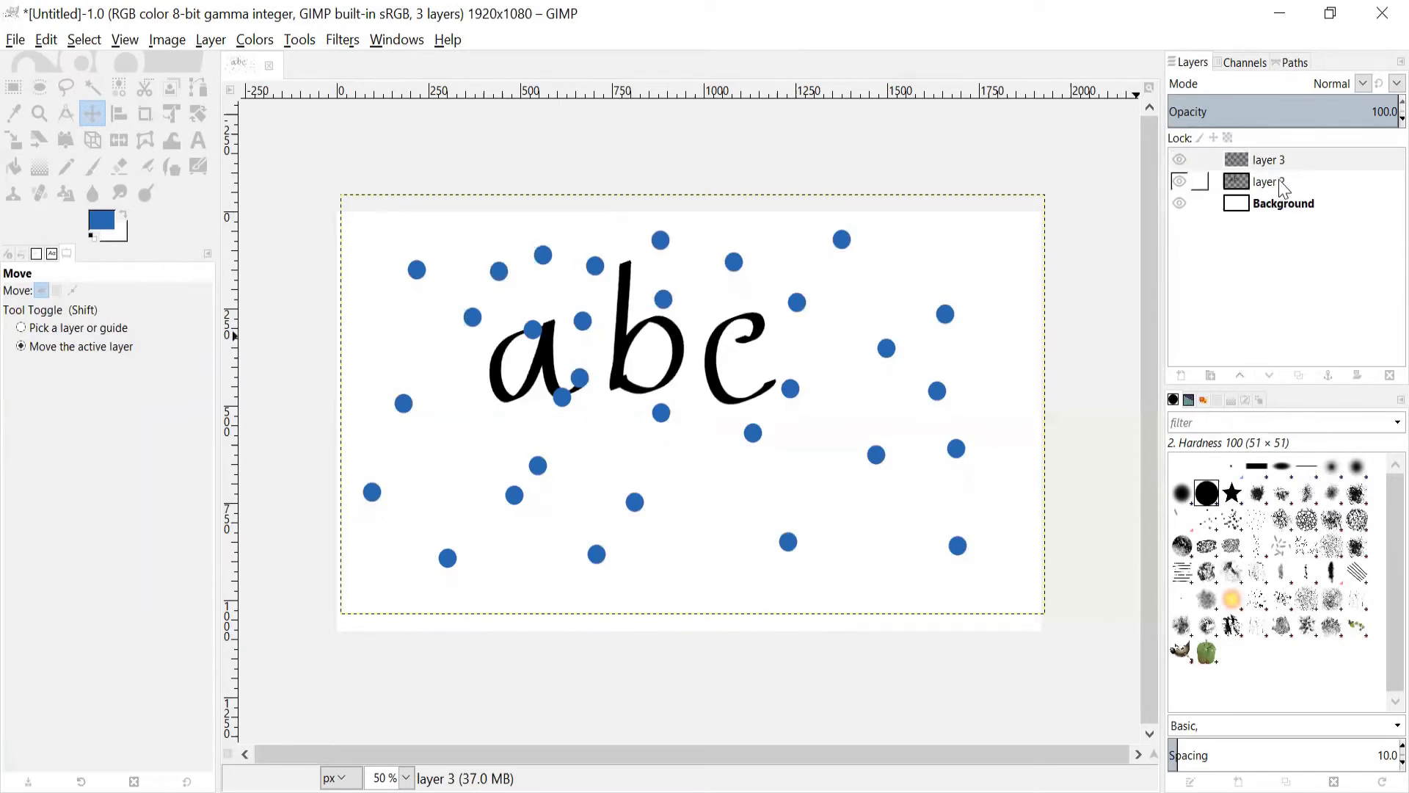
Lower layer 3 beneath the Background and raise it back to the top of the layer stack.
click(1290, 162)
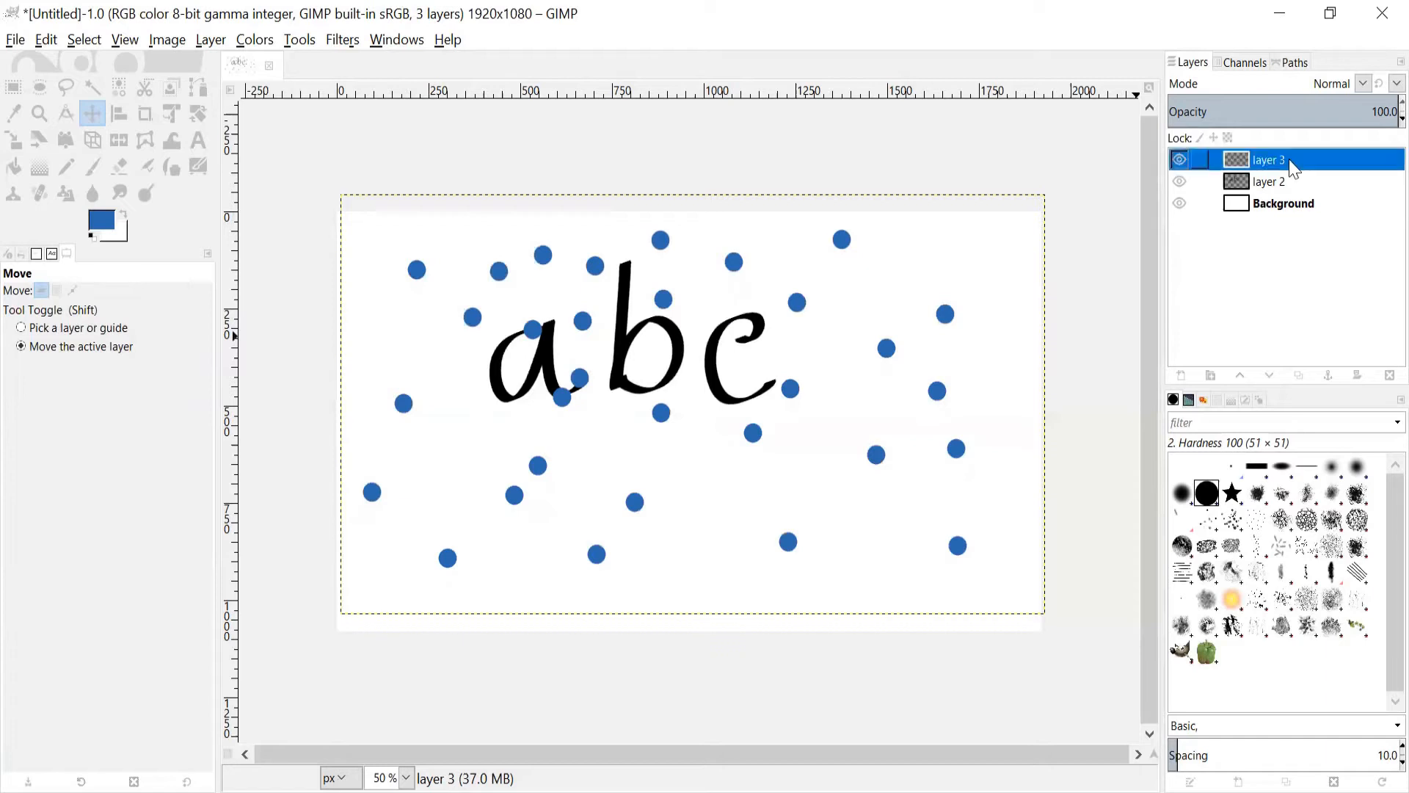
click(1270, 376)
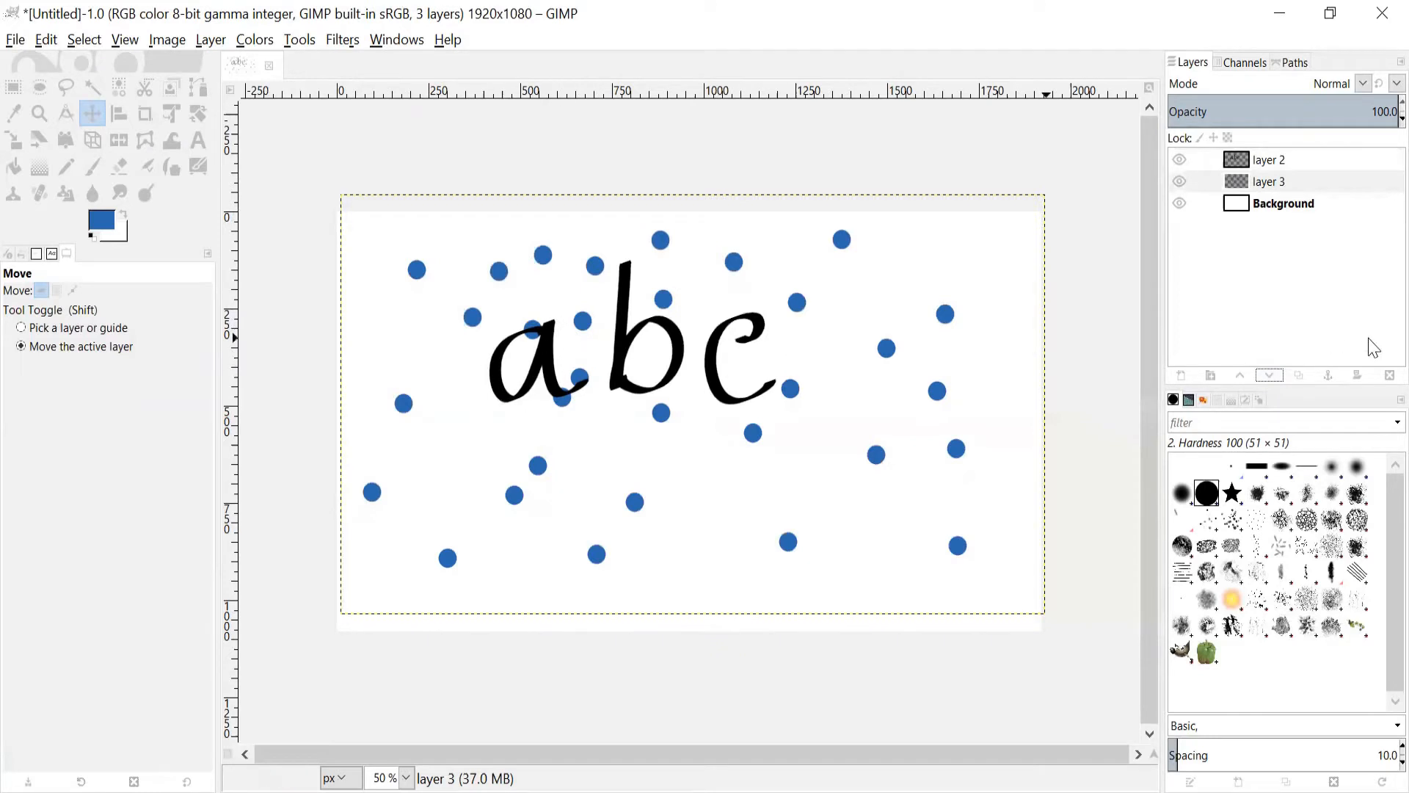
click(1270, 375)
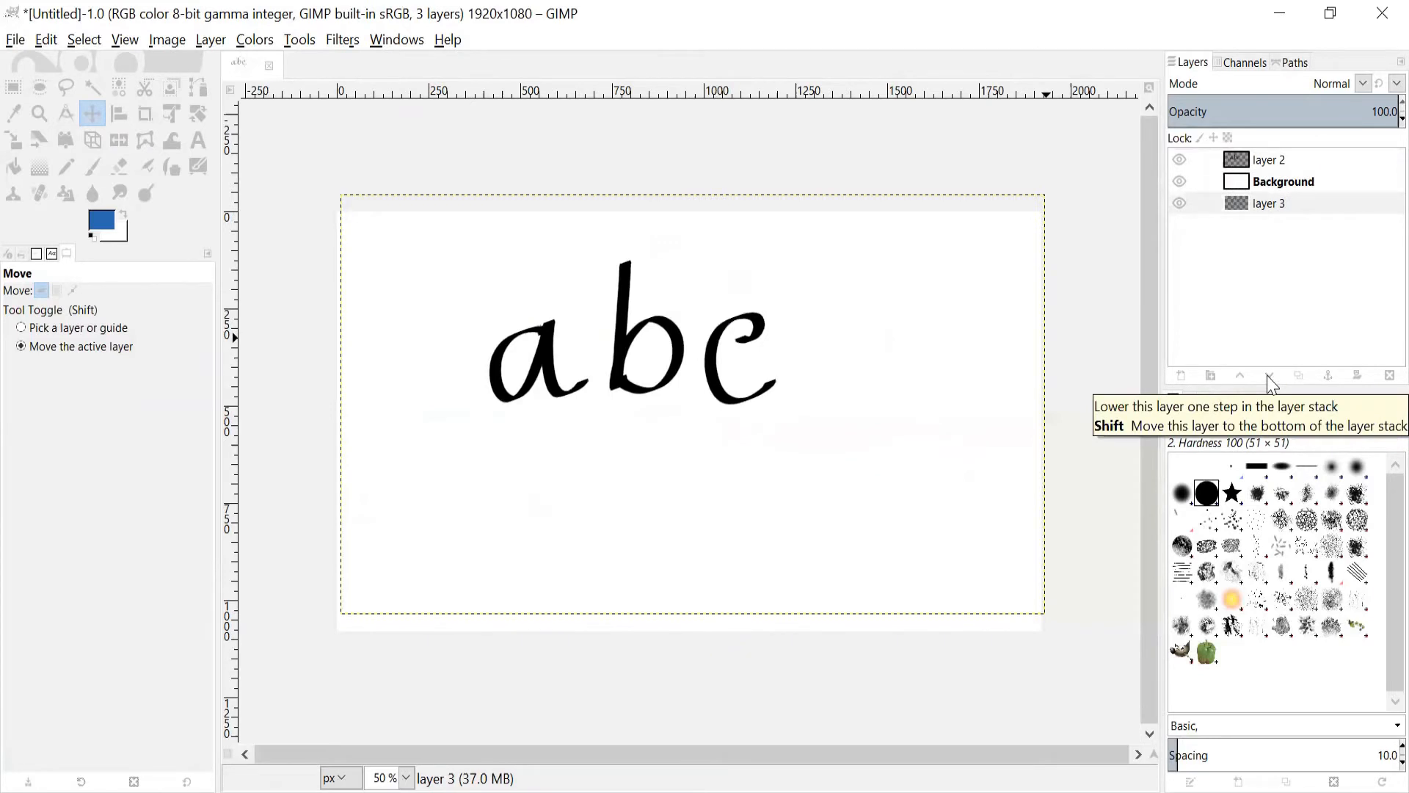
click(1241, 375)
click(1242, 376)
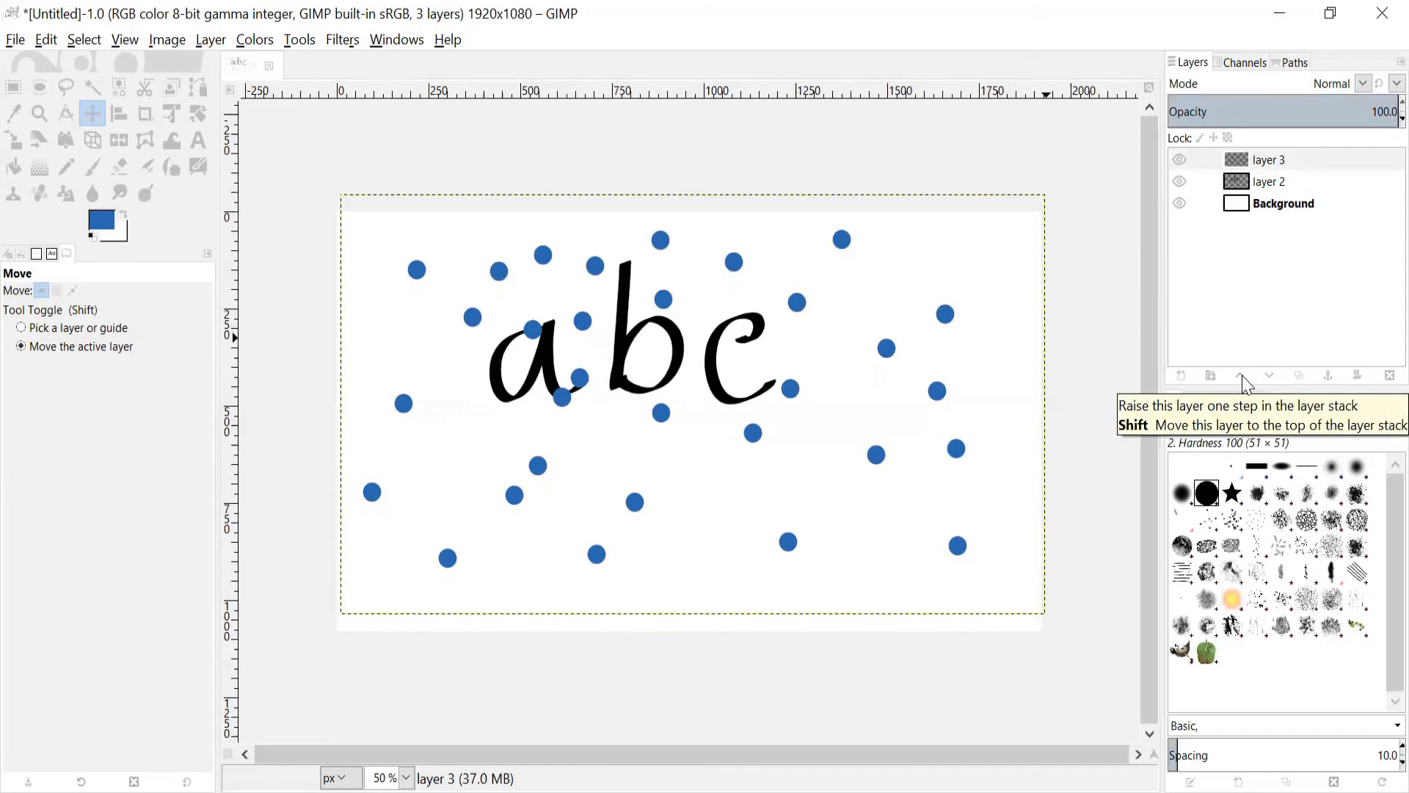
Link layers 3 and 2 again and scale them together to 1309 × 736 px, keeping the aspect ratio.
click(1201, 166)
click(1201, 183)
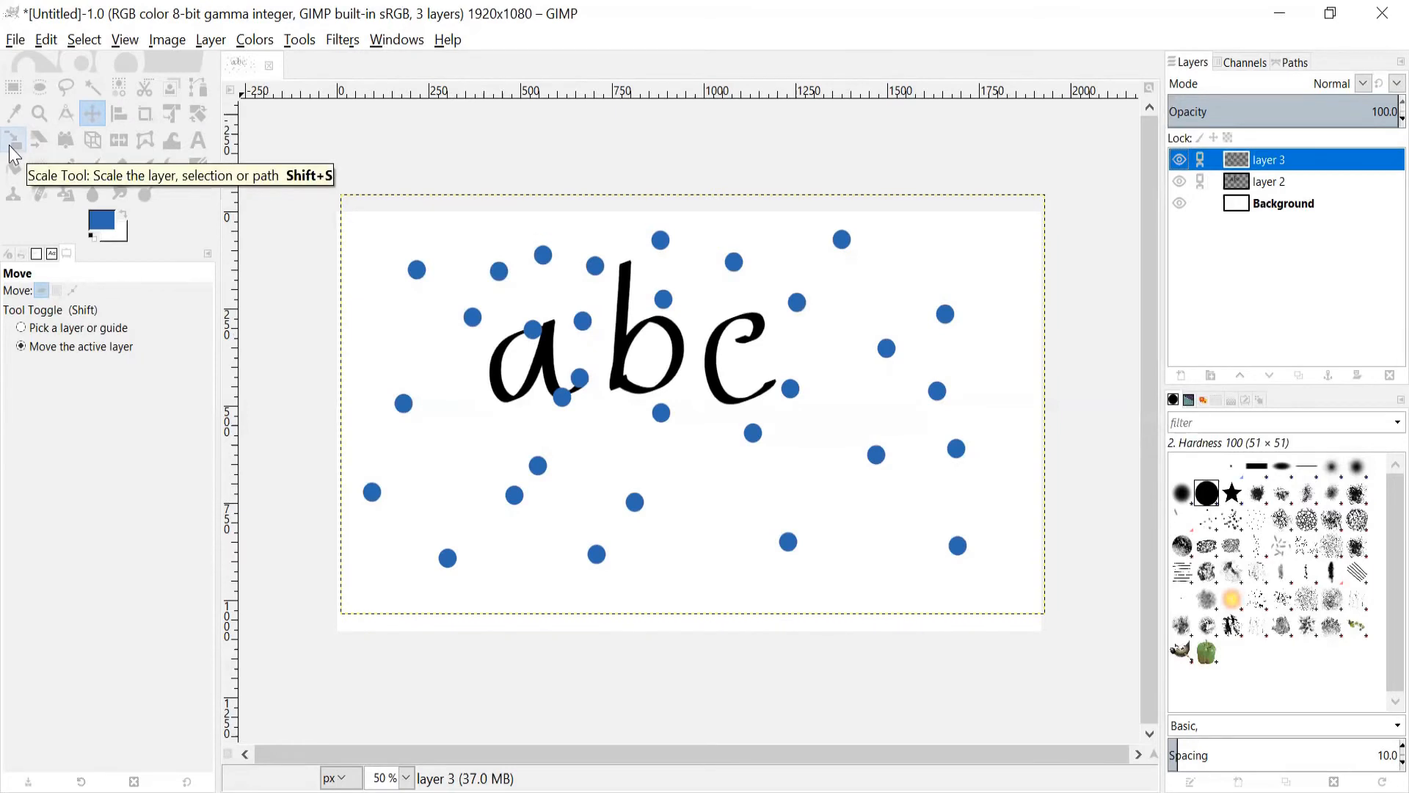
click(9, 145)
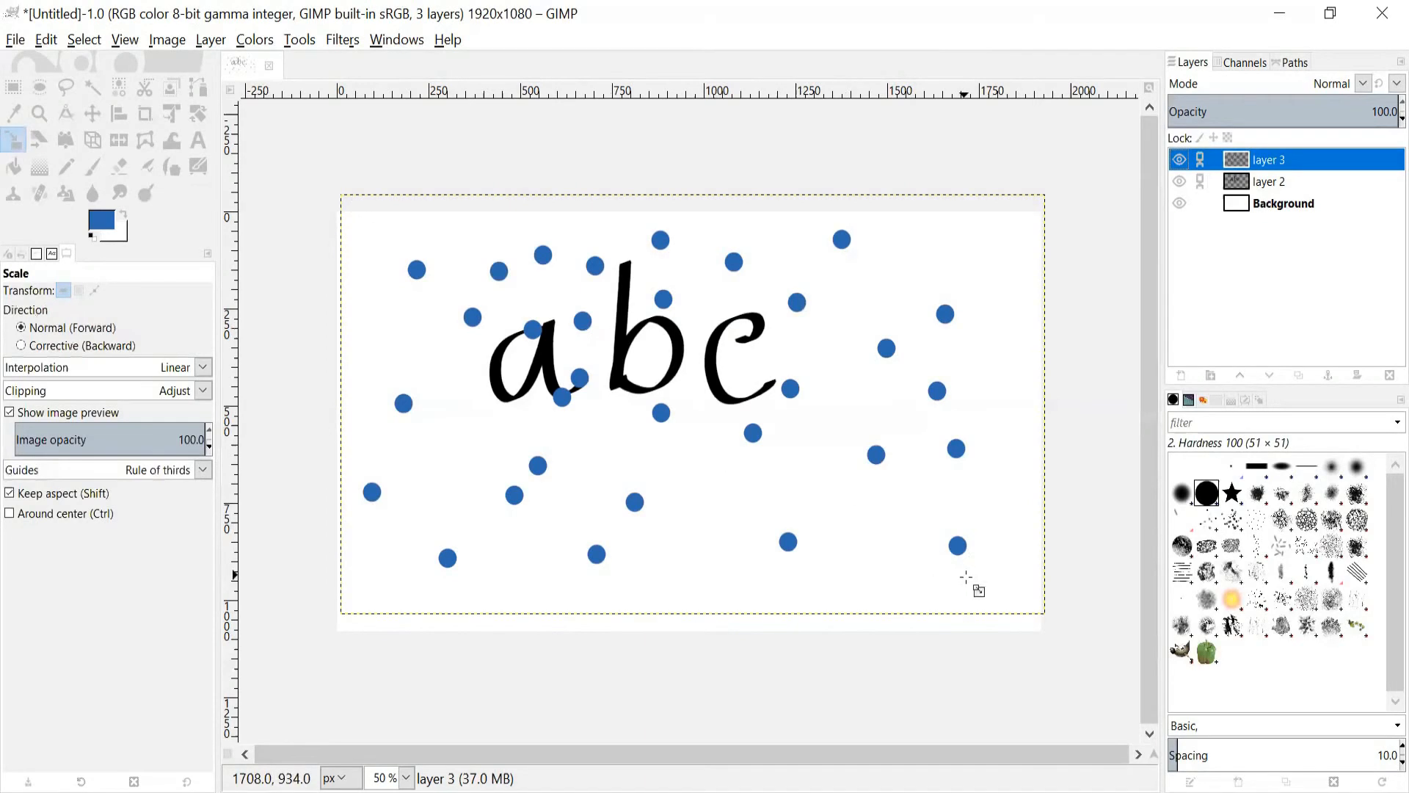
drag(966, 578, 744, 453)
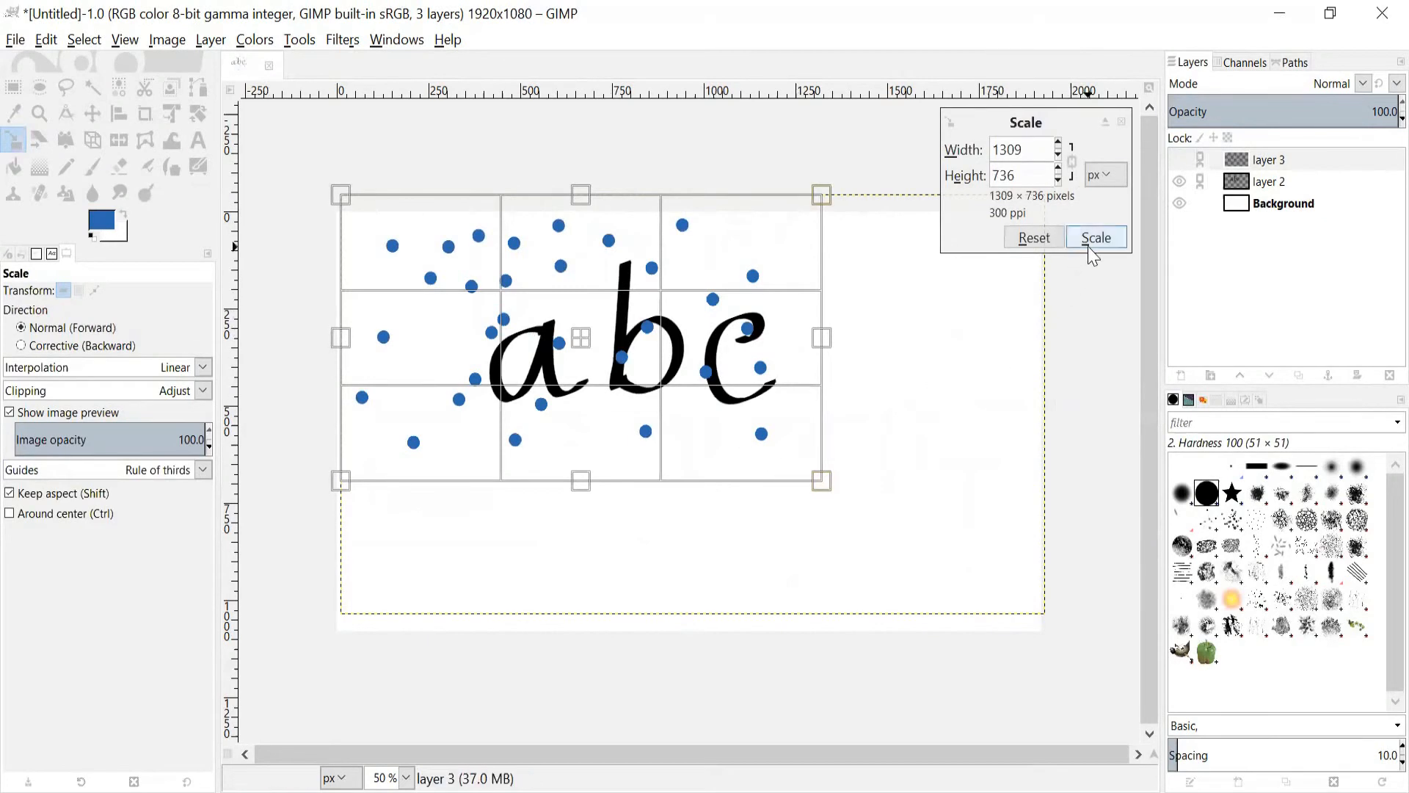
click(1114, 240)
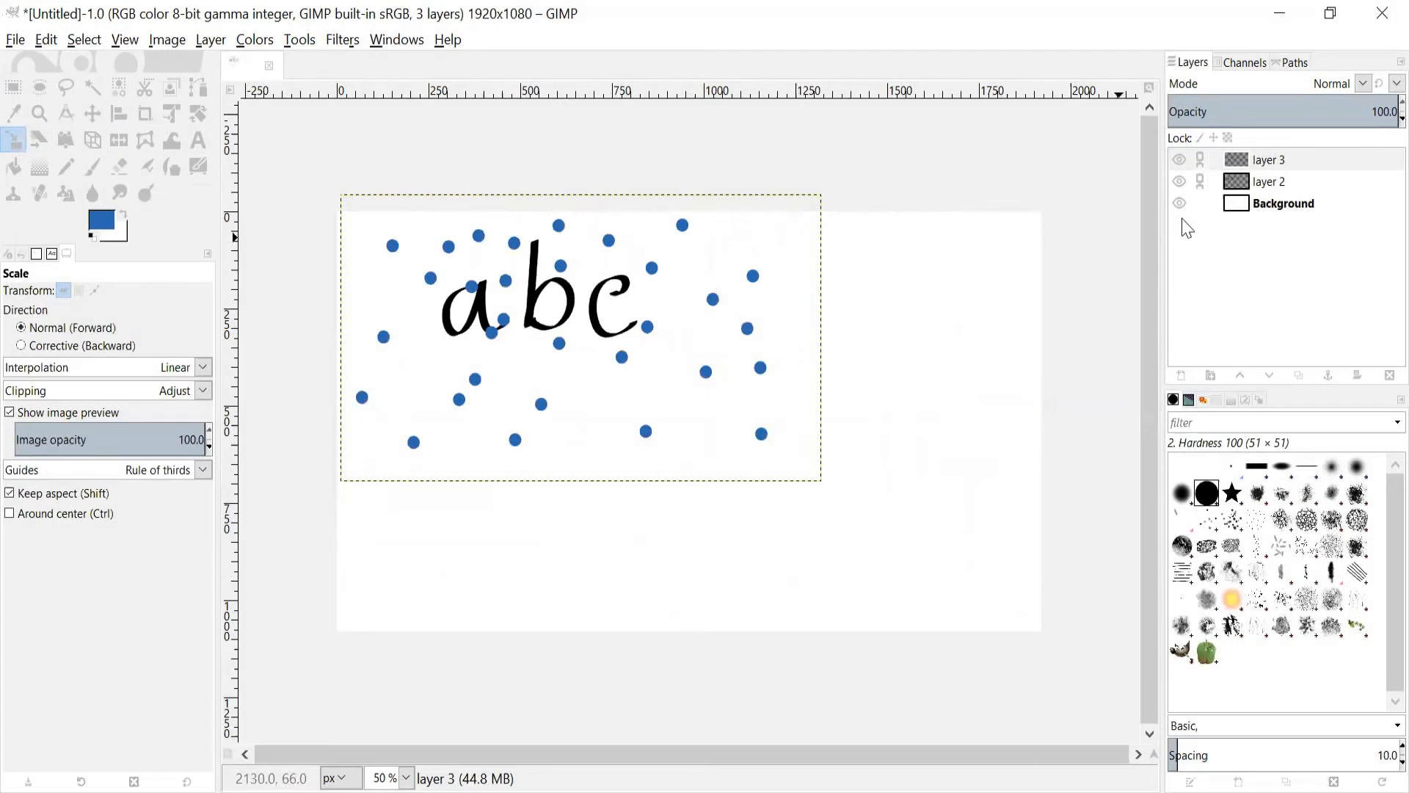
Move the linked layers 3 and 2 together straight down to the lower part of the canvas.
click(94, 117)
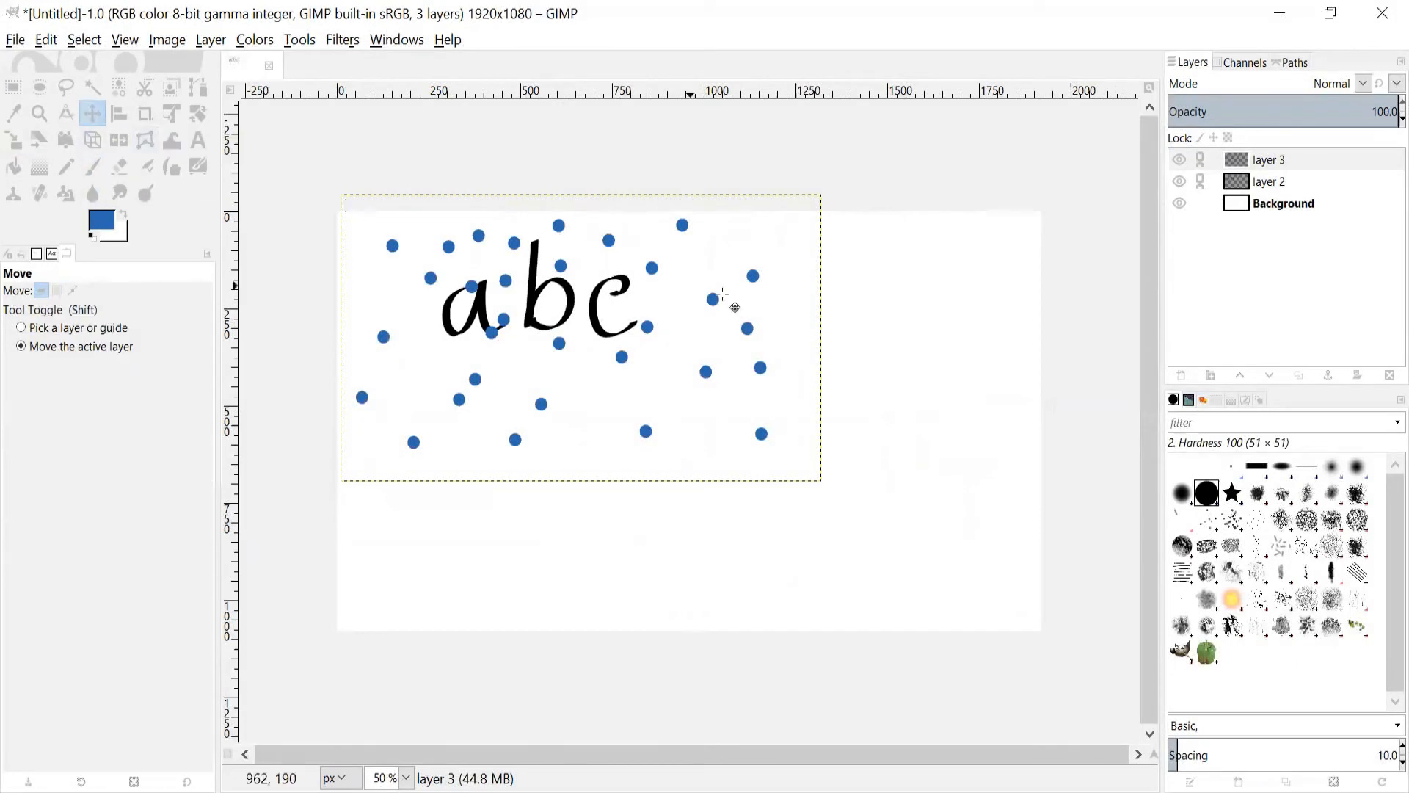
drag(779, 345, 779, 510)
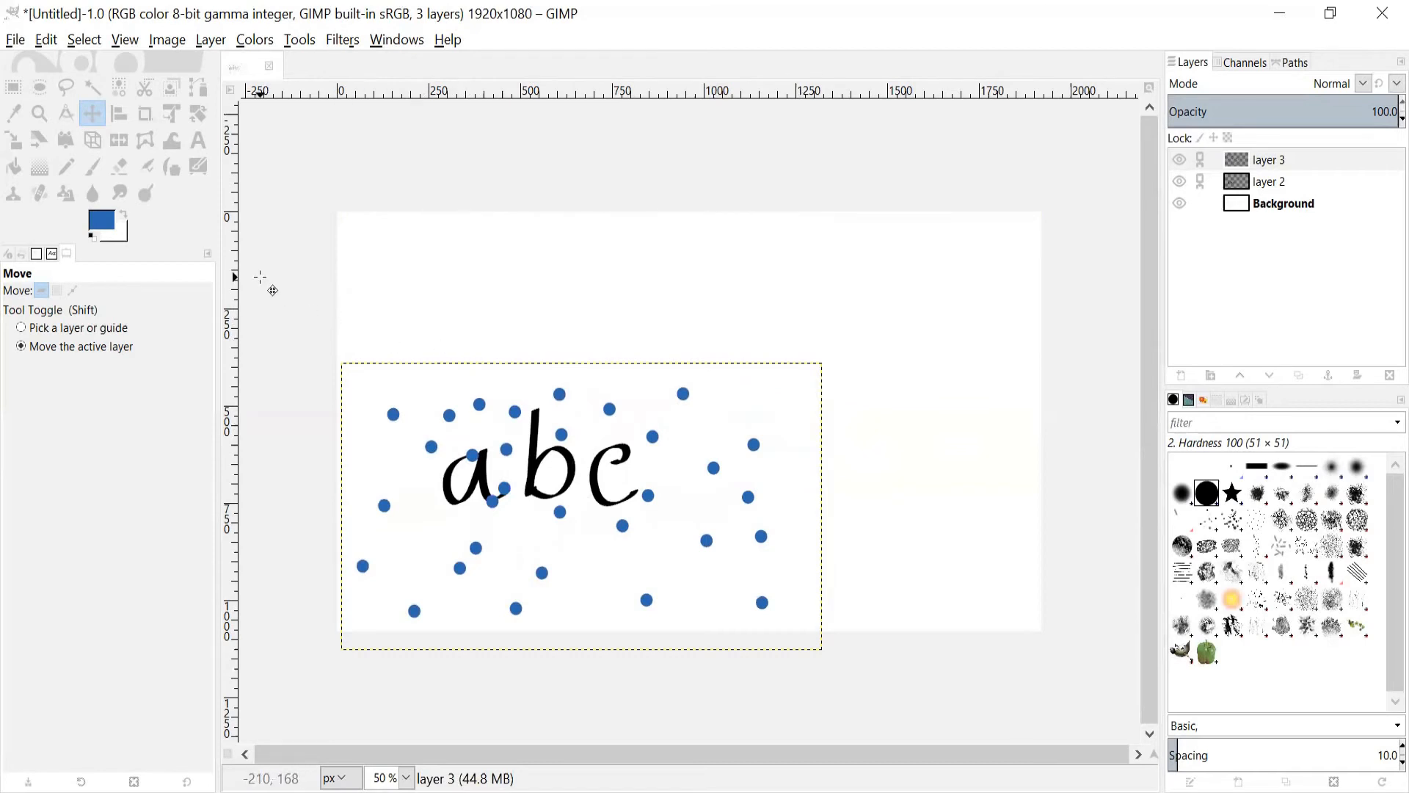
Open the recently used image bee-705412_1280.png as a new layer in the current image.
click(15, 41)
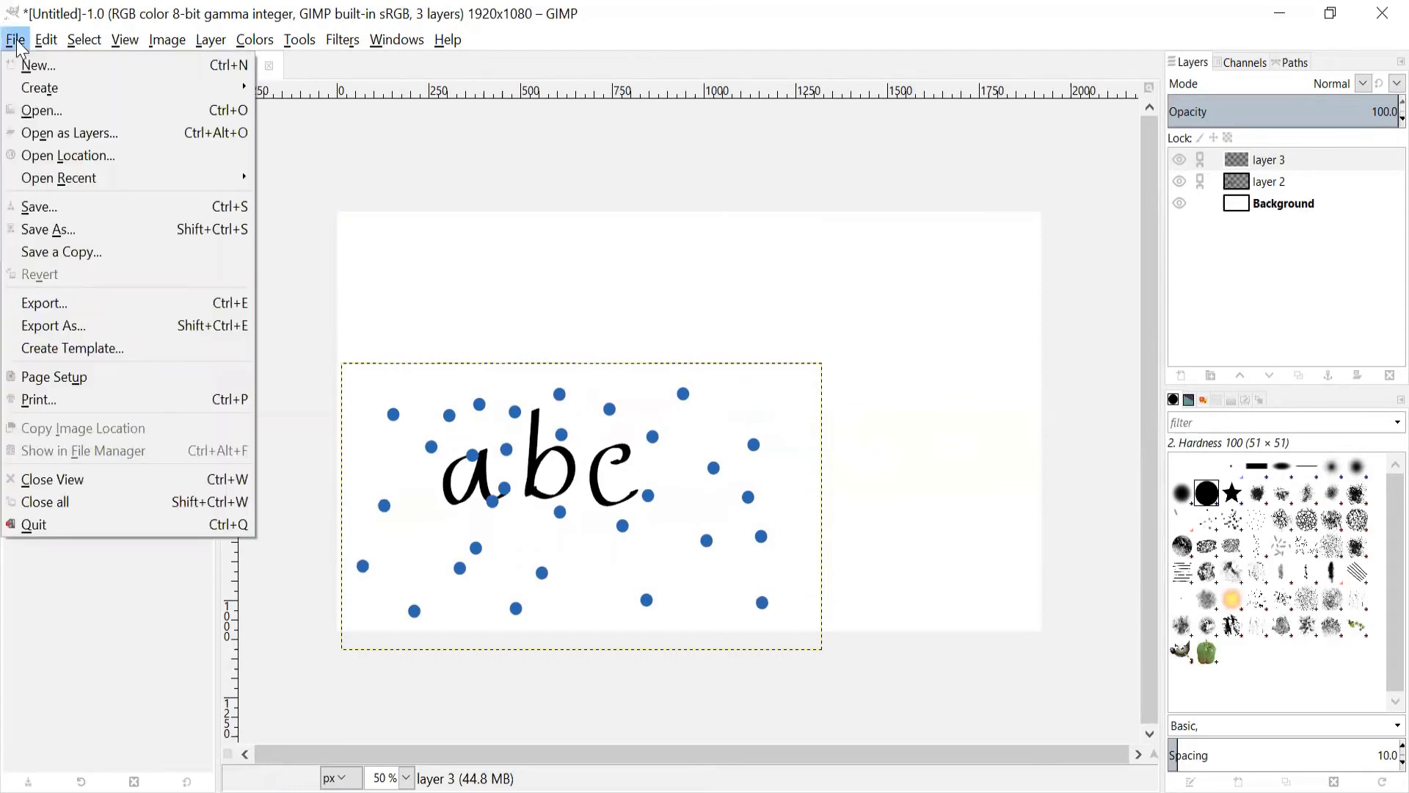
click(34, 134)
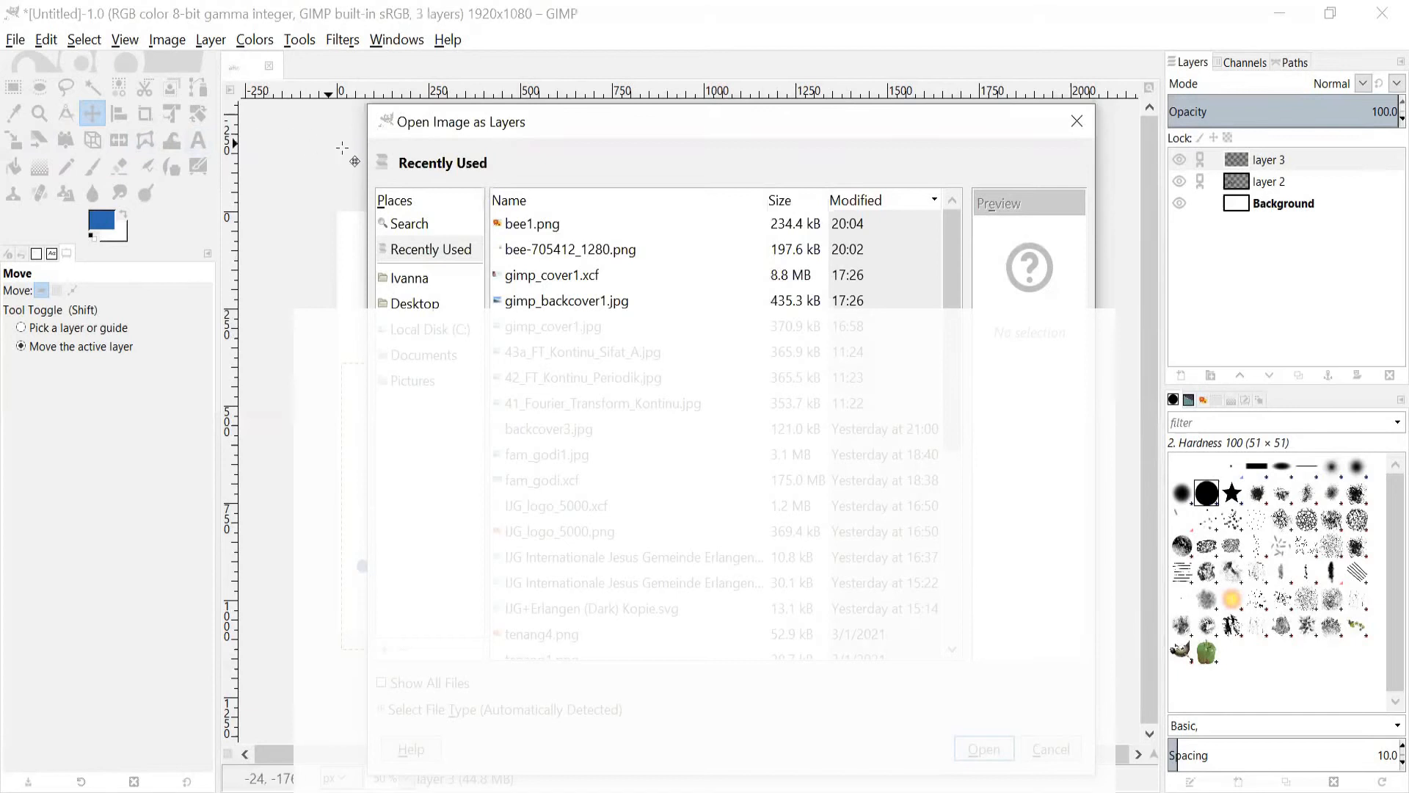
double_click(538, 250)
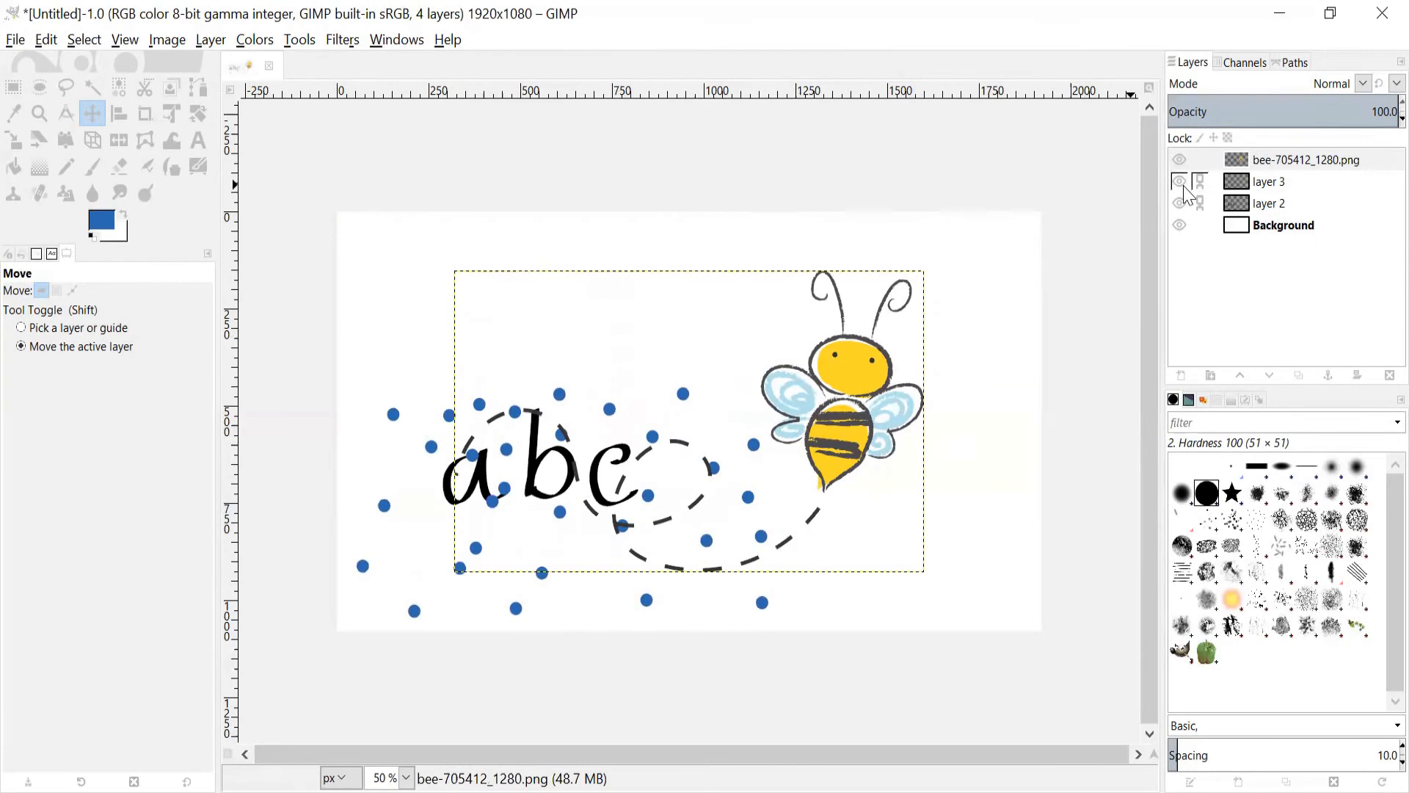
Hide layer 3, layer 2 and the Background to view the bee alone, and show all three again.
drag(1187, 194, 1184, 238)
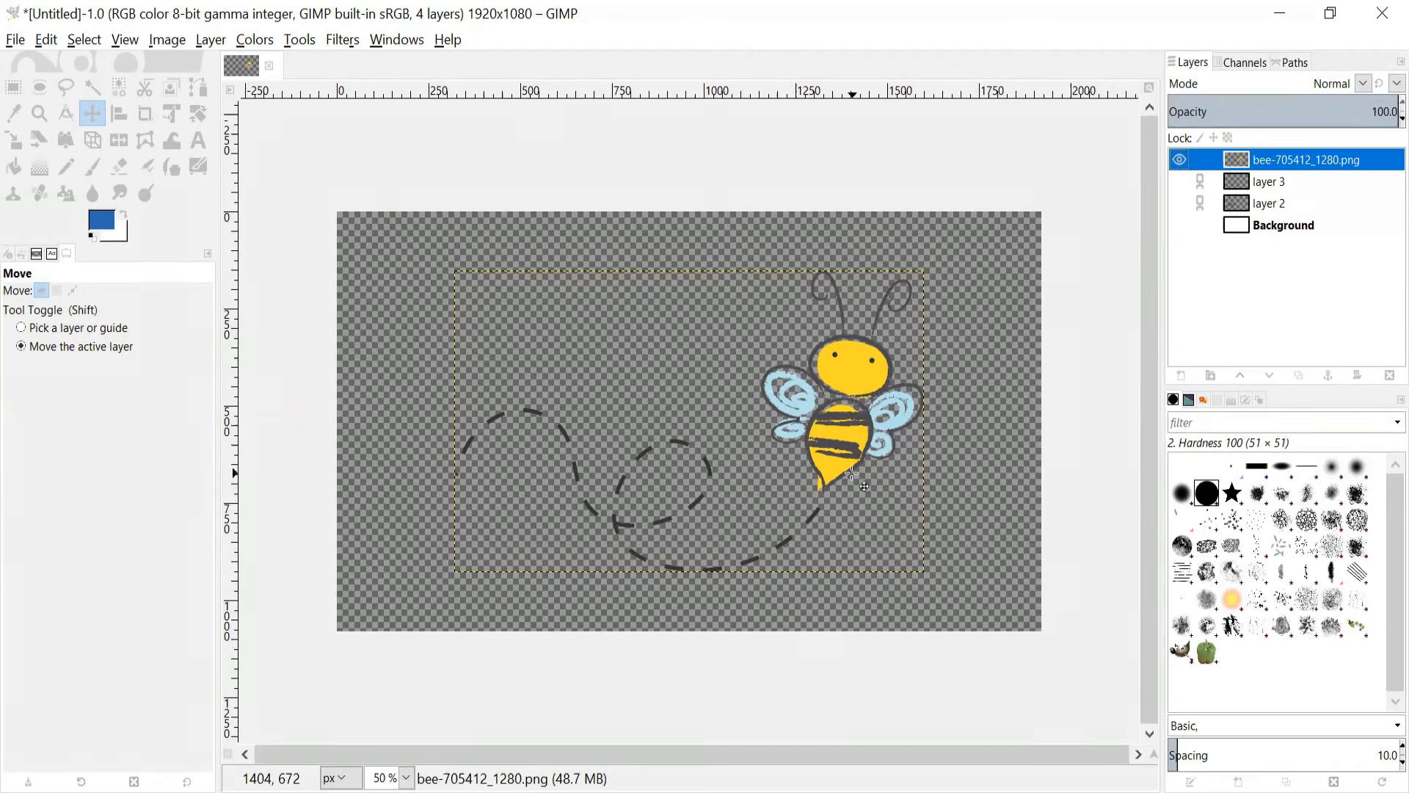
click(1179, 181)
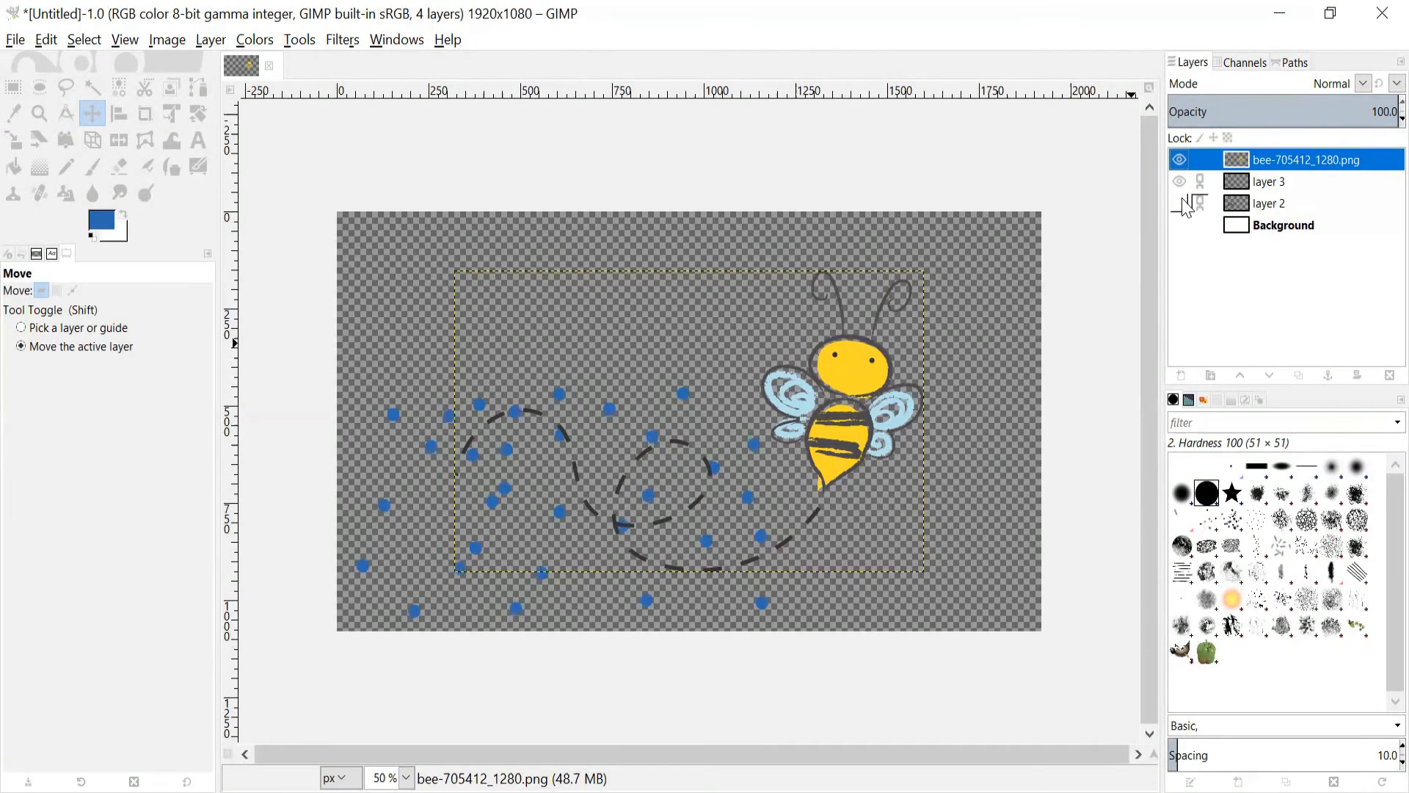
click(1180, 204)
click(1179, 225)
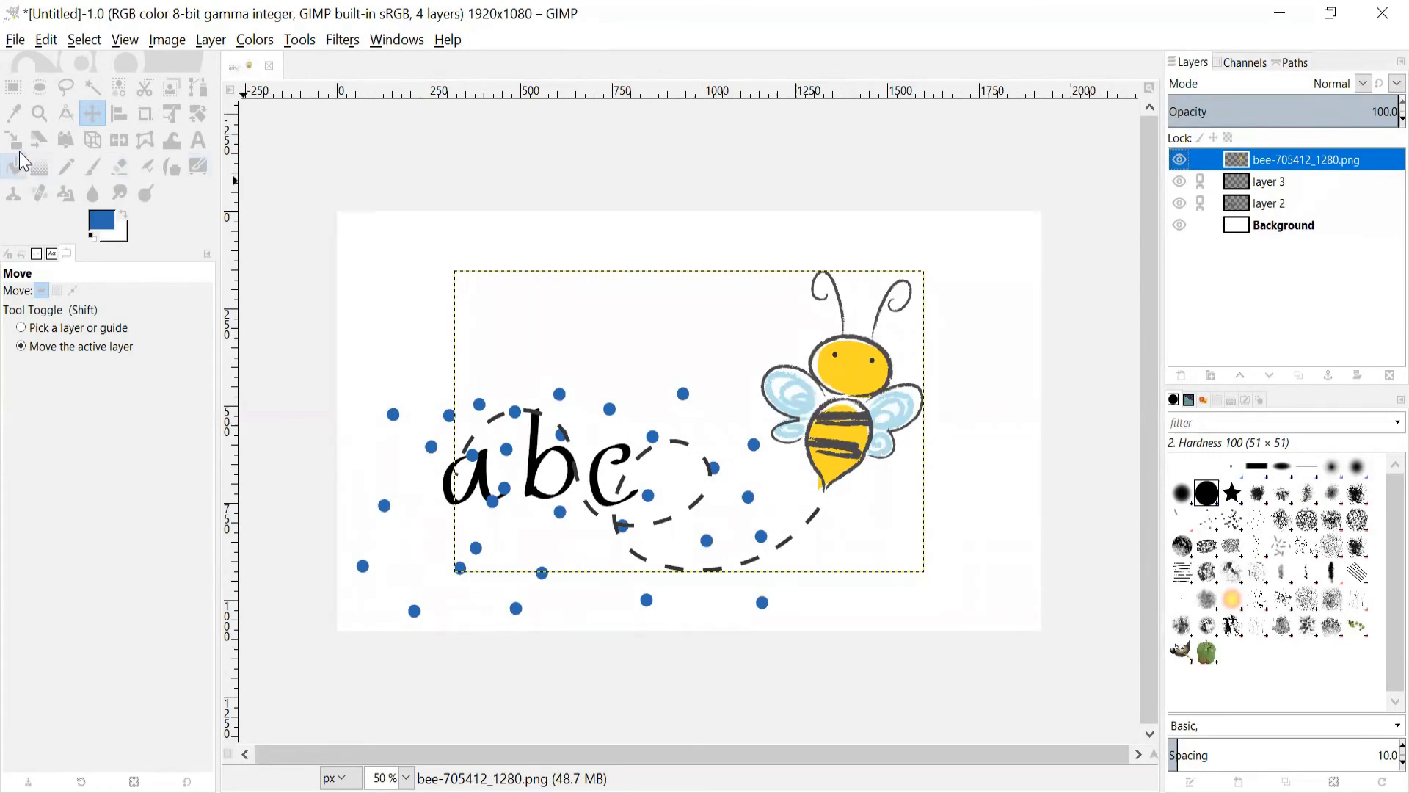
Move the bee layer up and to the right, toward the canvas's upper-right corner.
drag(862, 376, 966, 335)
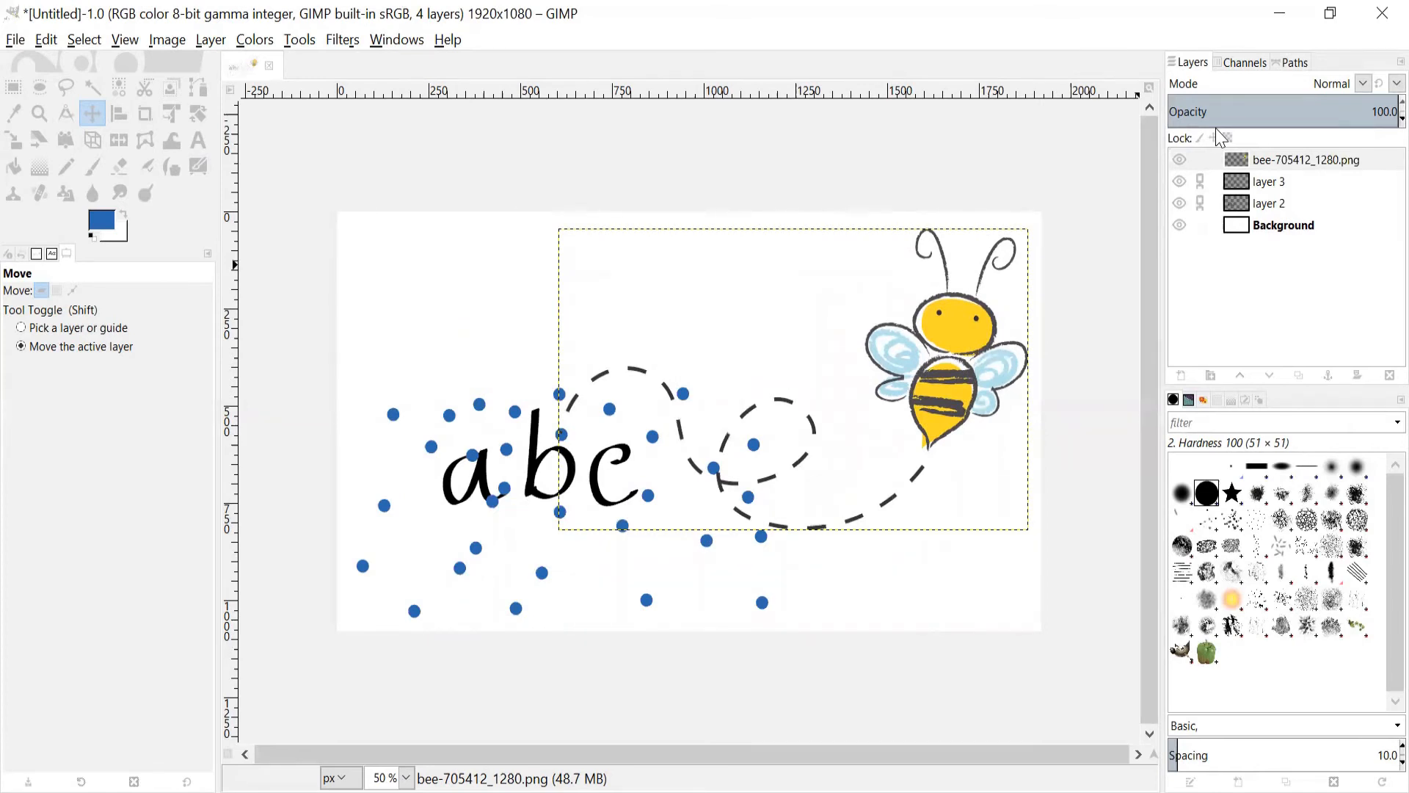
Try layer 3 at an opacity of 50, and set its opacity to 80.
click(1264, 183)
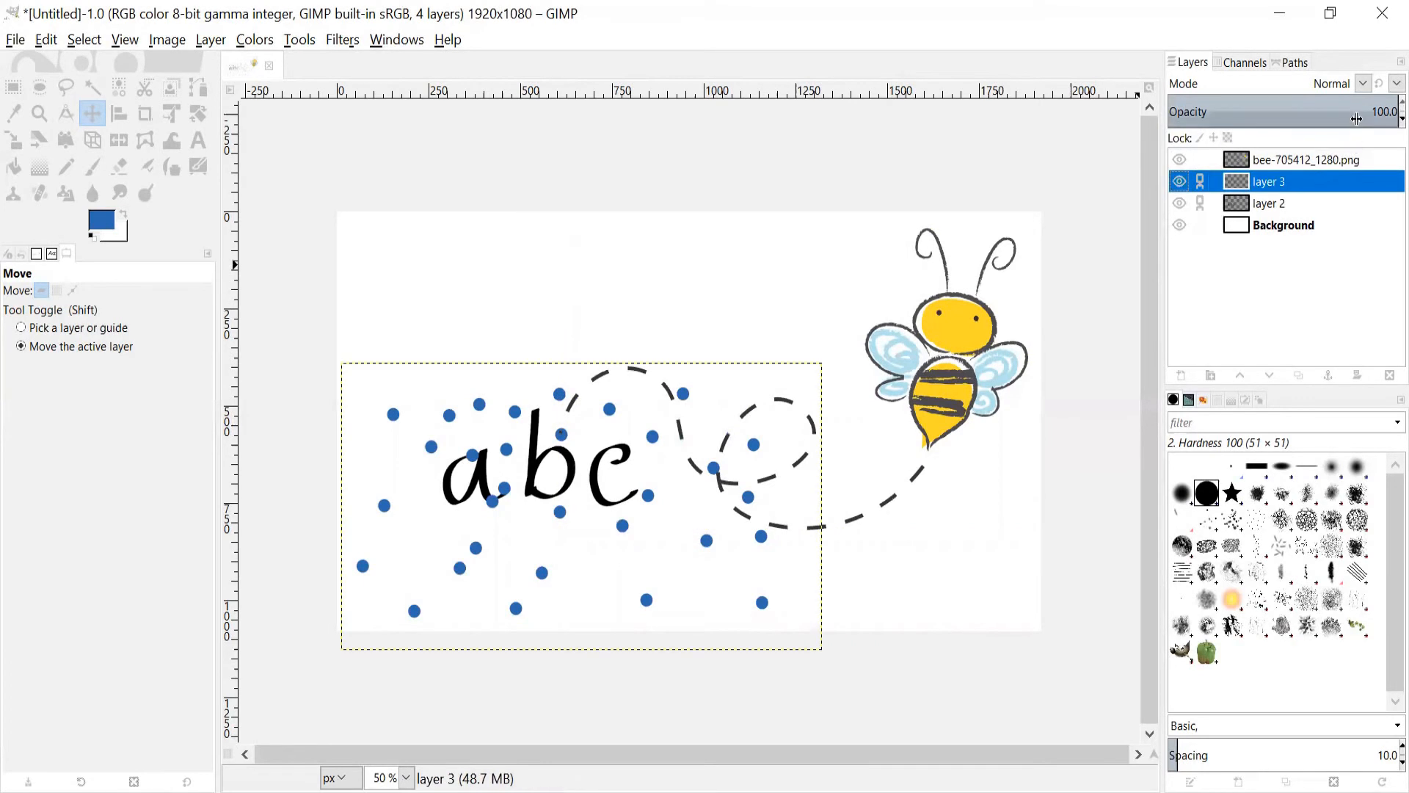
click(1383, 112)
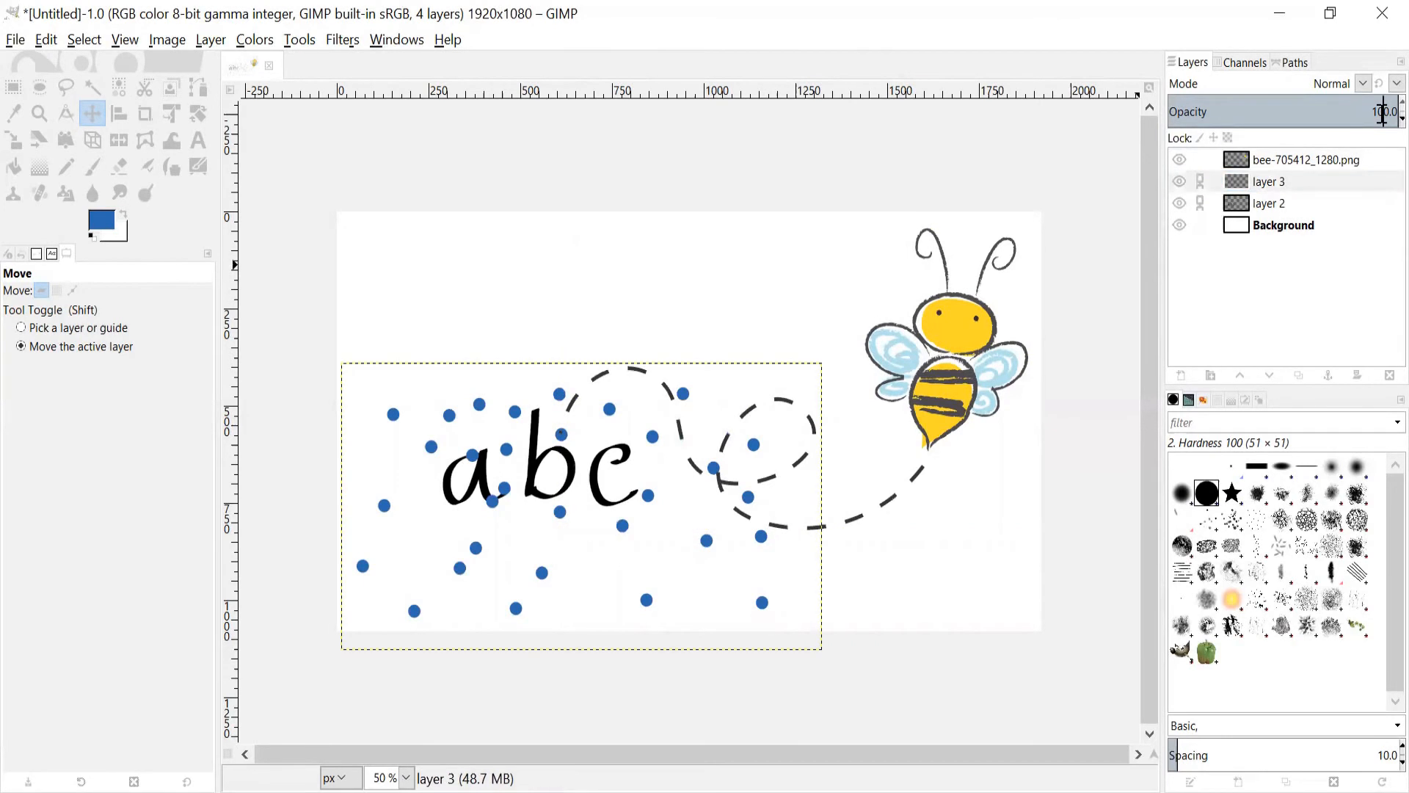
text(5)
key(Return)
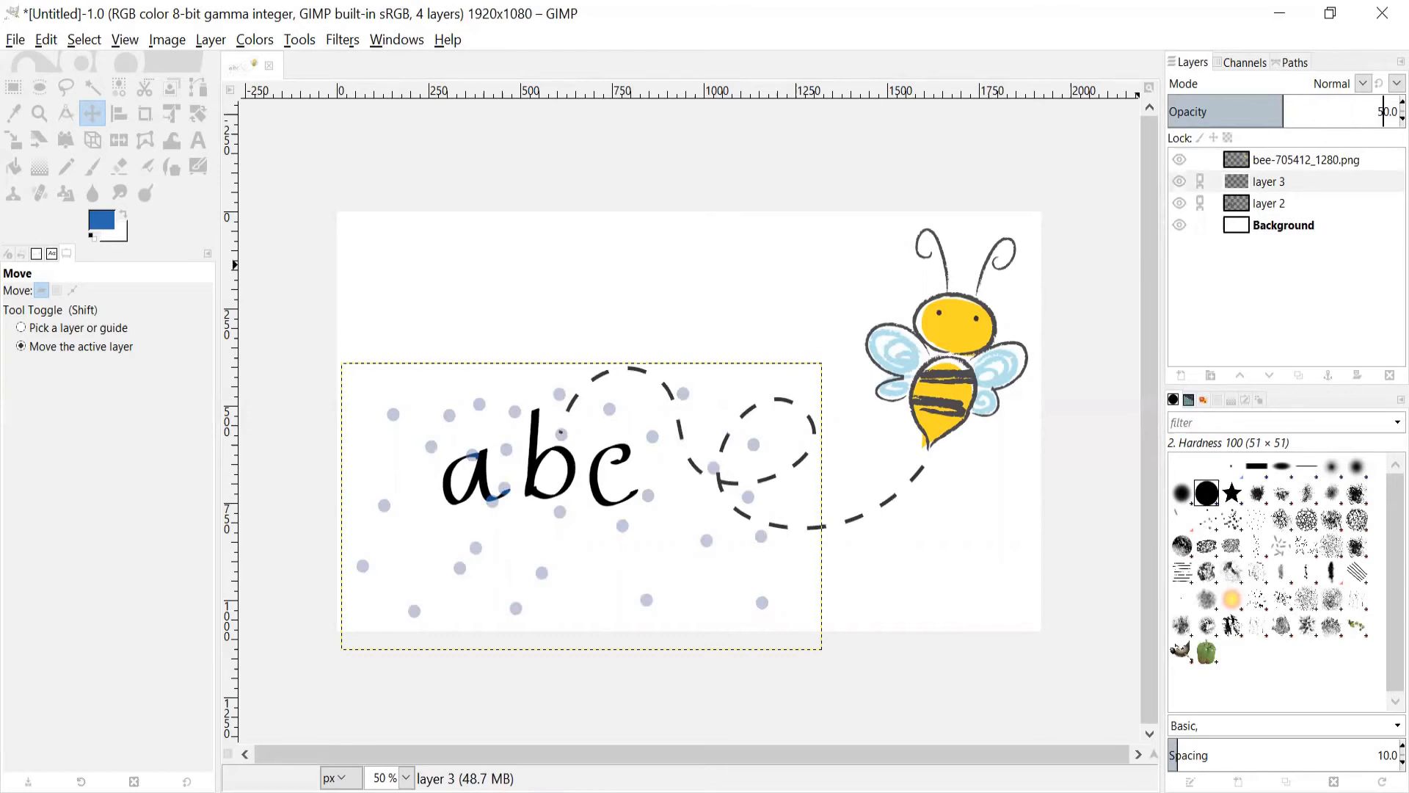
key(BackSpace)
key(Return)
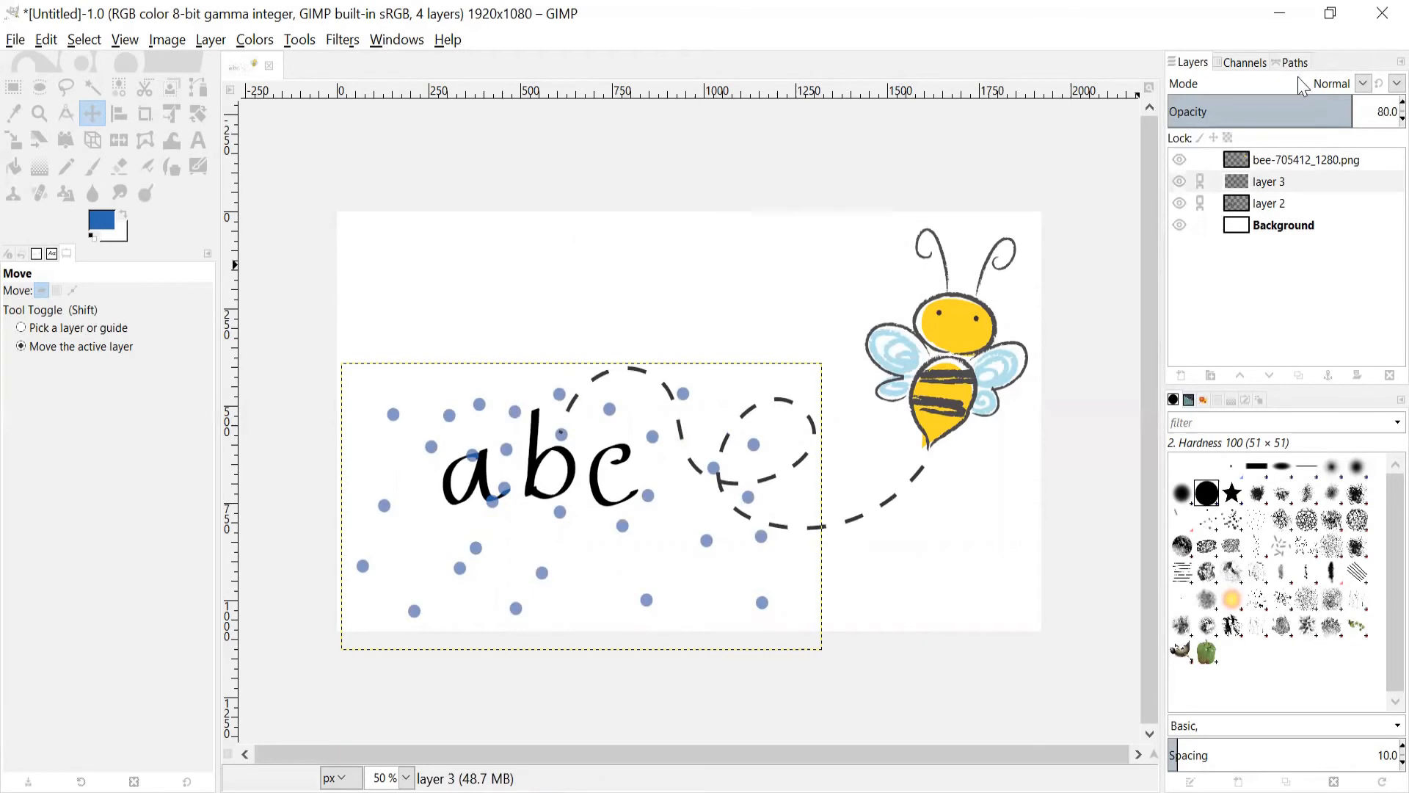
Set layer 3's blend mode to Dissolve and look through the other available modes.
click(1362, 84)
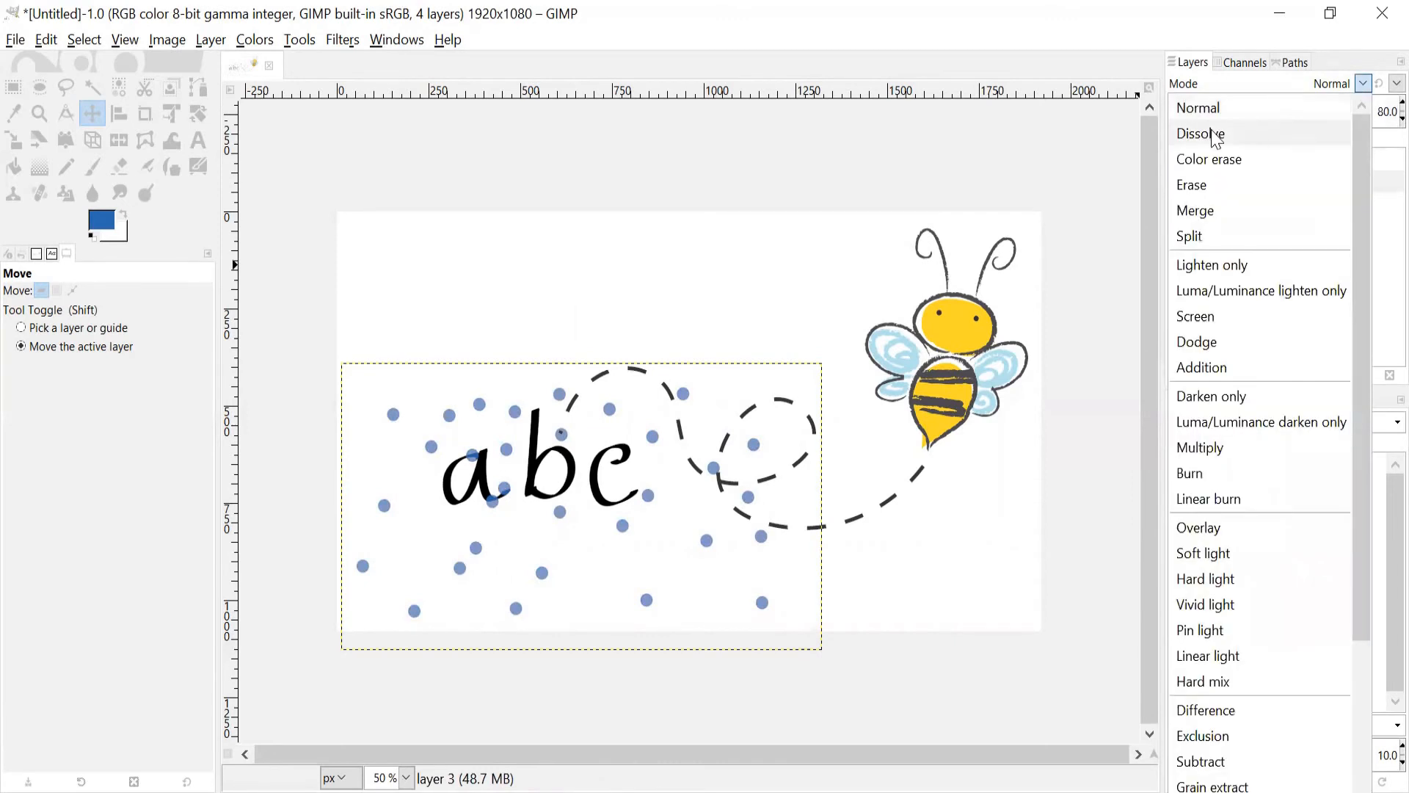
click(1214, 134)
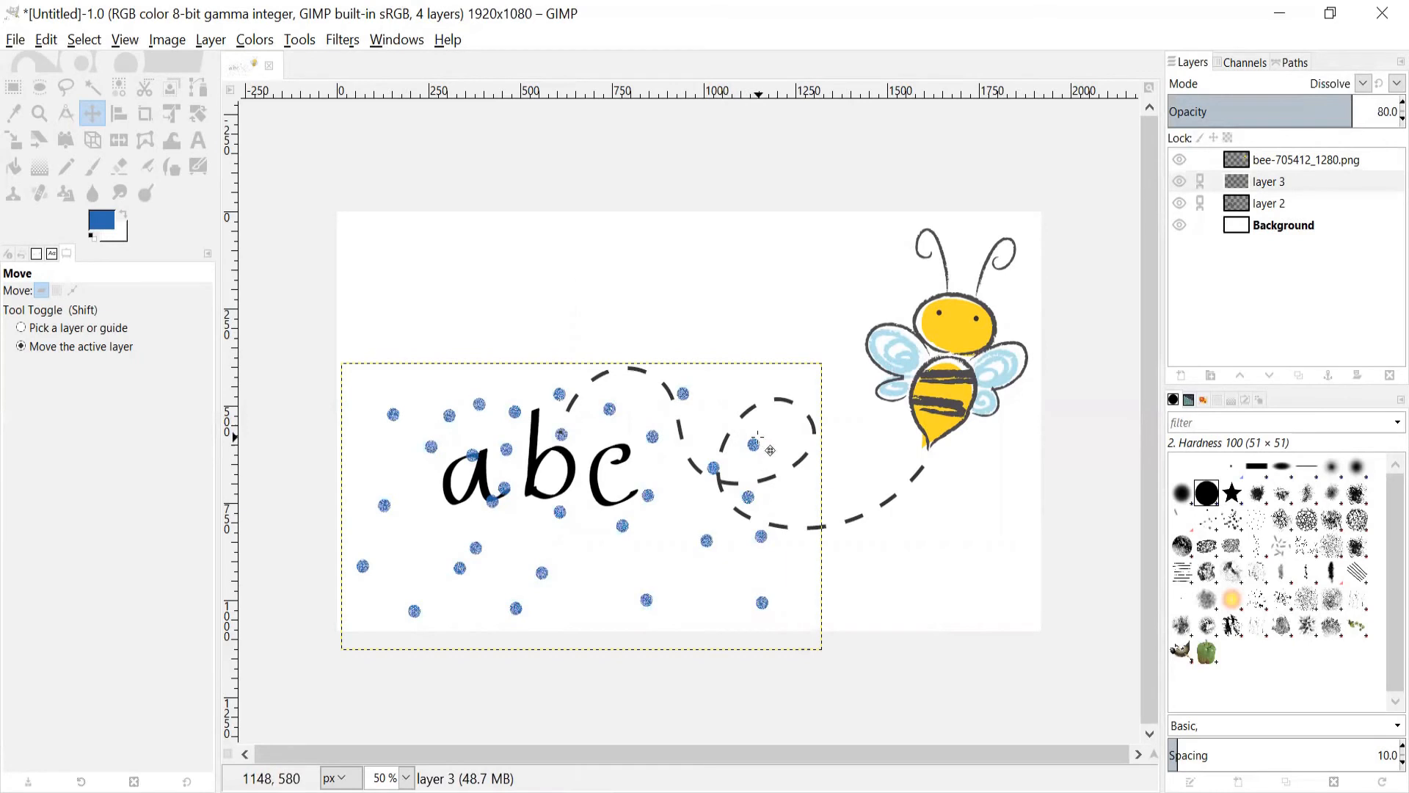
click(1363, 84)
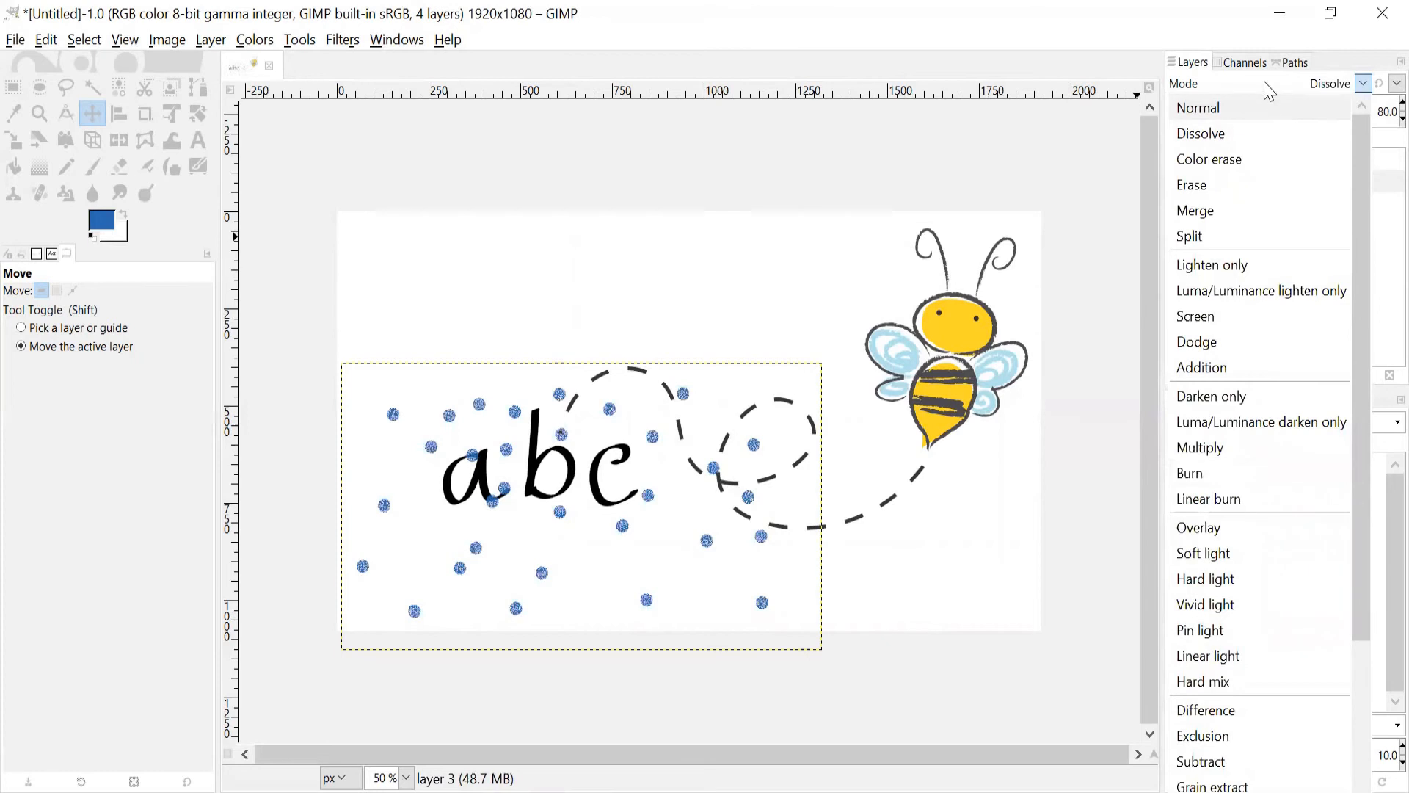
click(1270, 90)
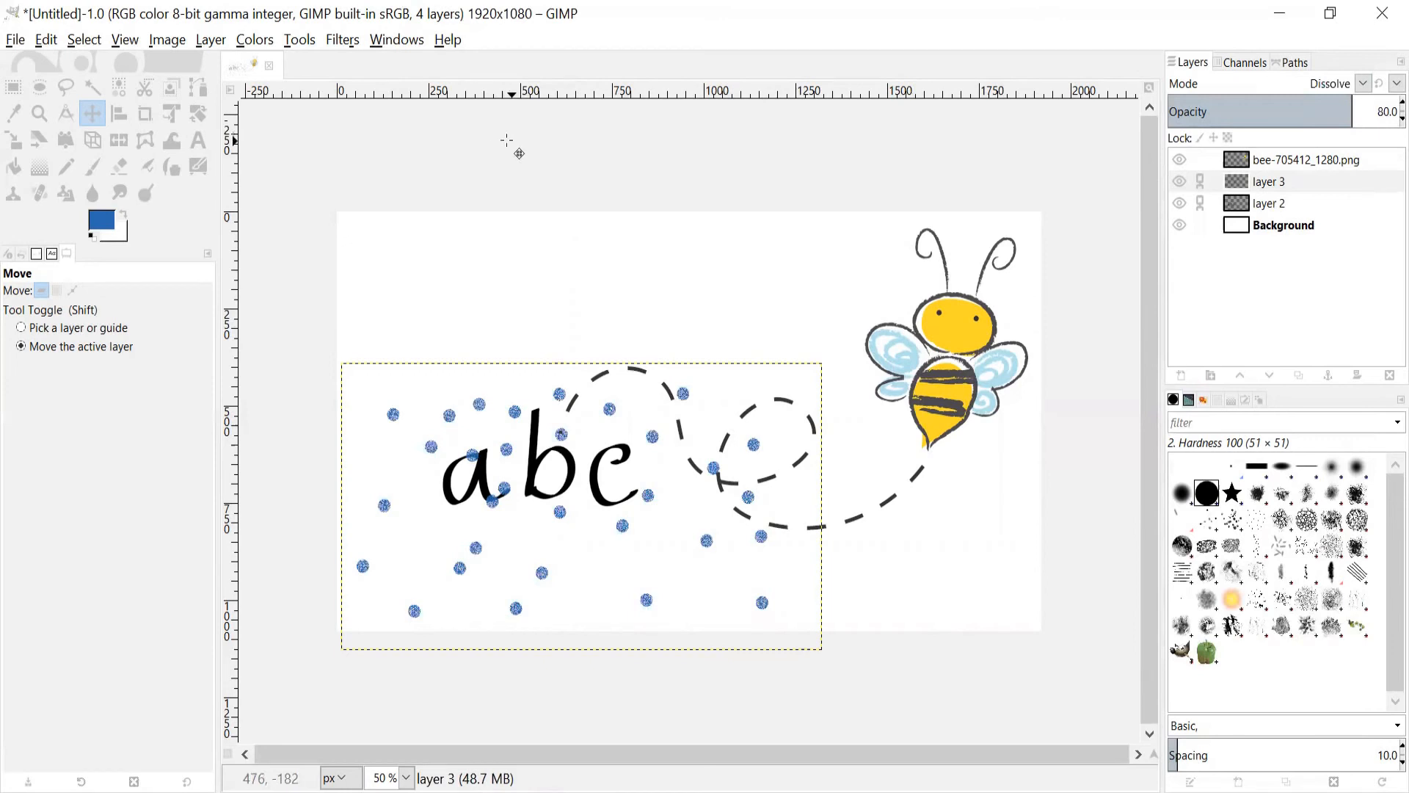
Export the image as beeA.png to the Documents folder.
click(16, 40)
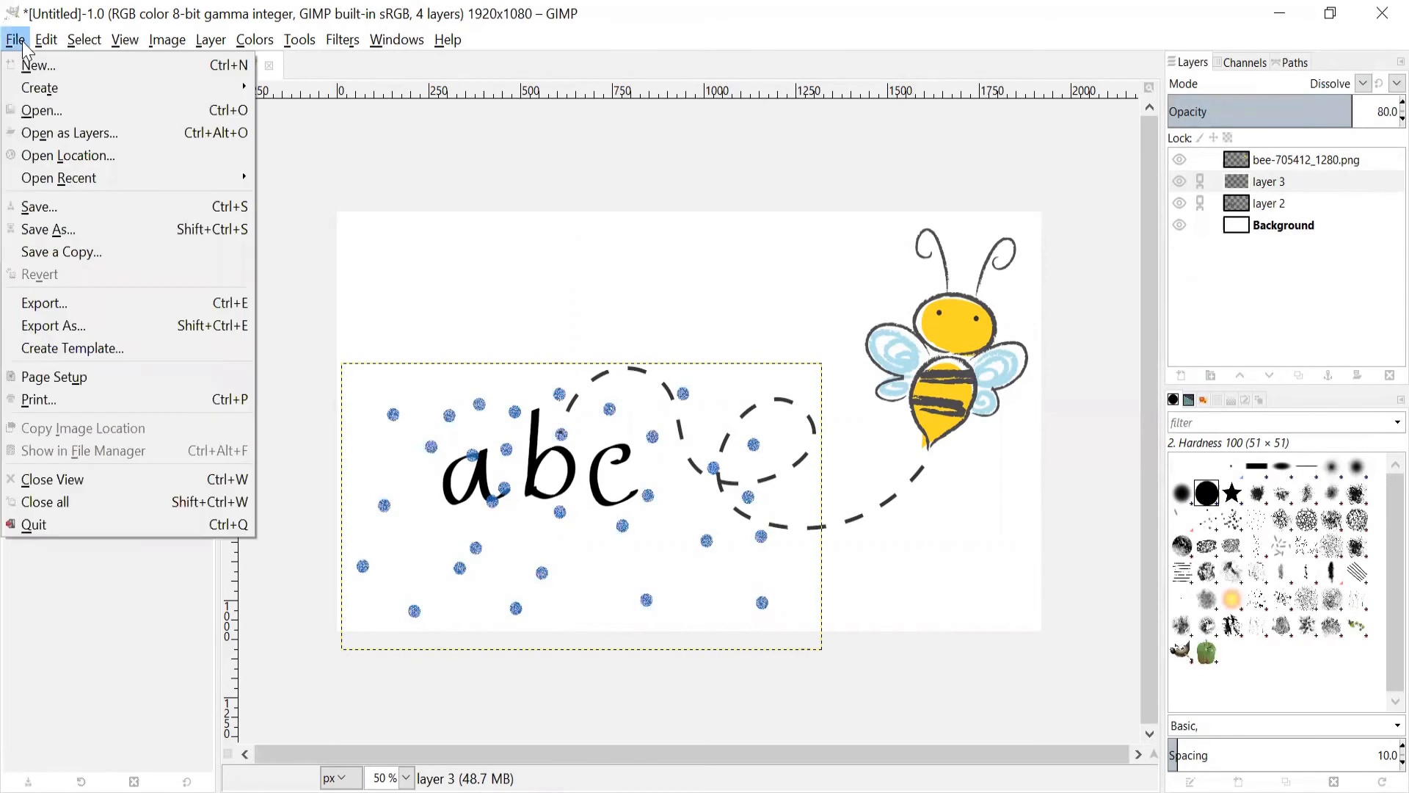
click(55, 317)
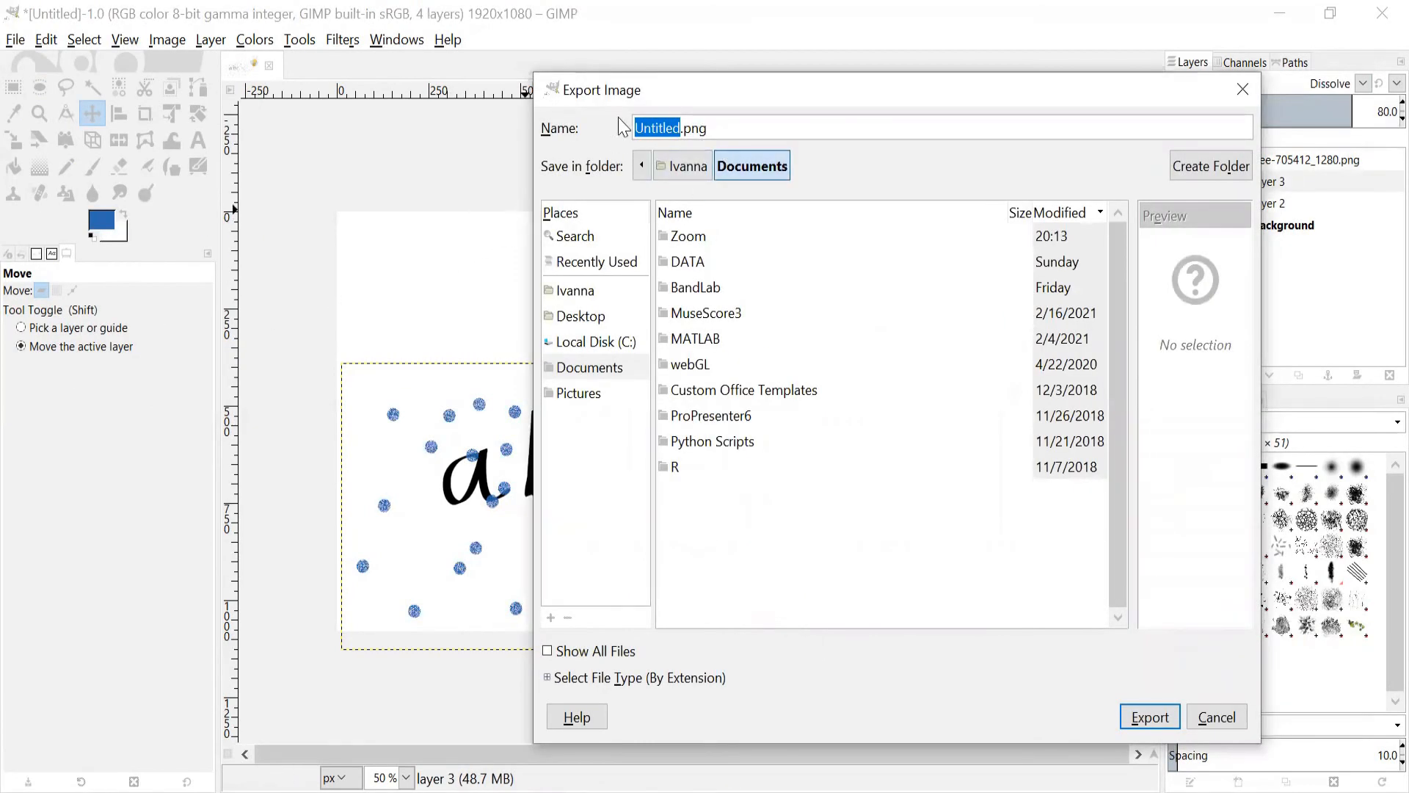
text(bea)
click(1149, 717)
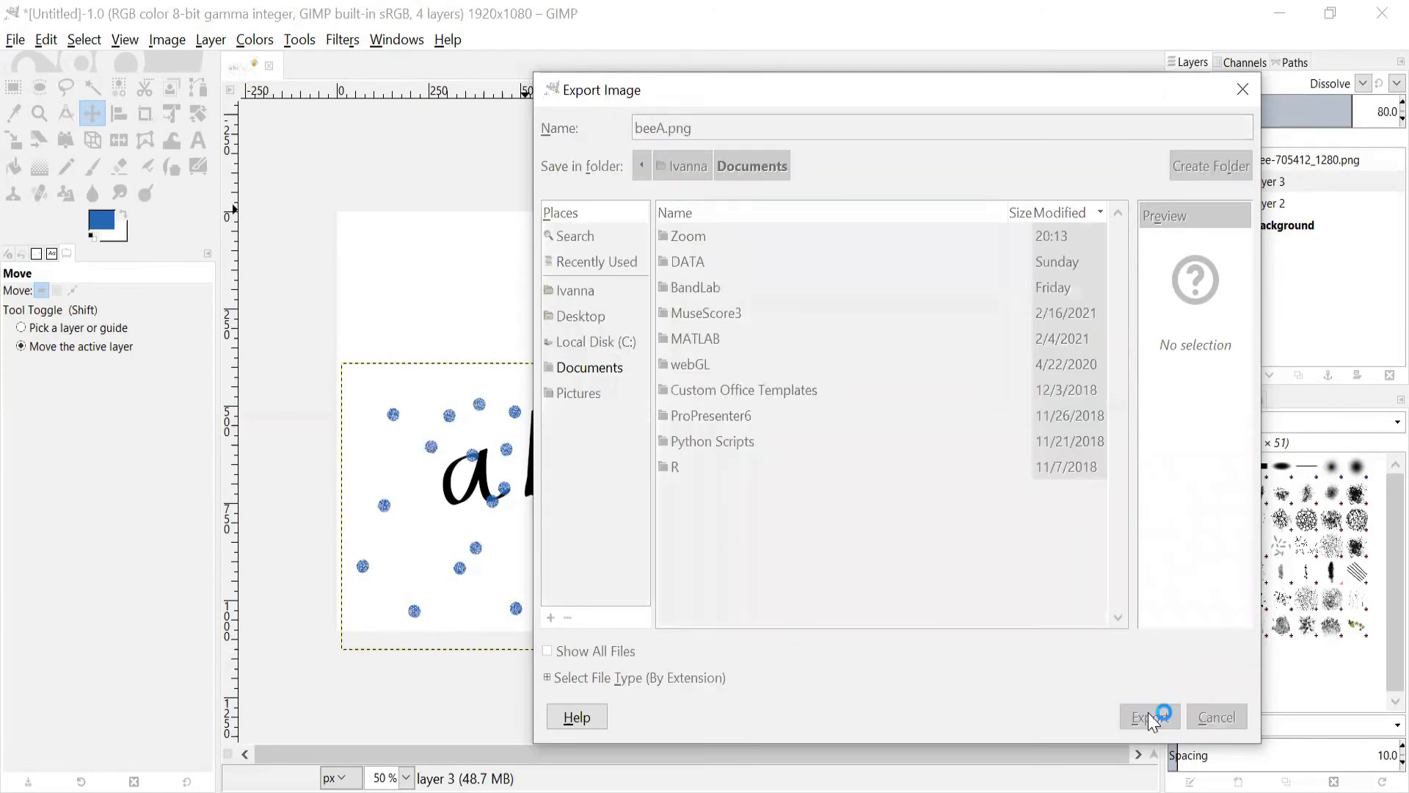
click(739, 626)
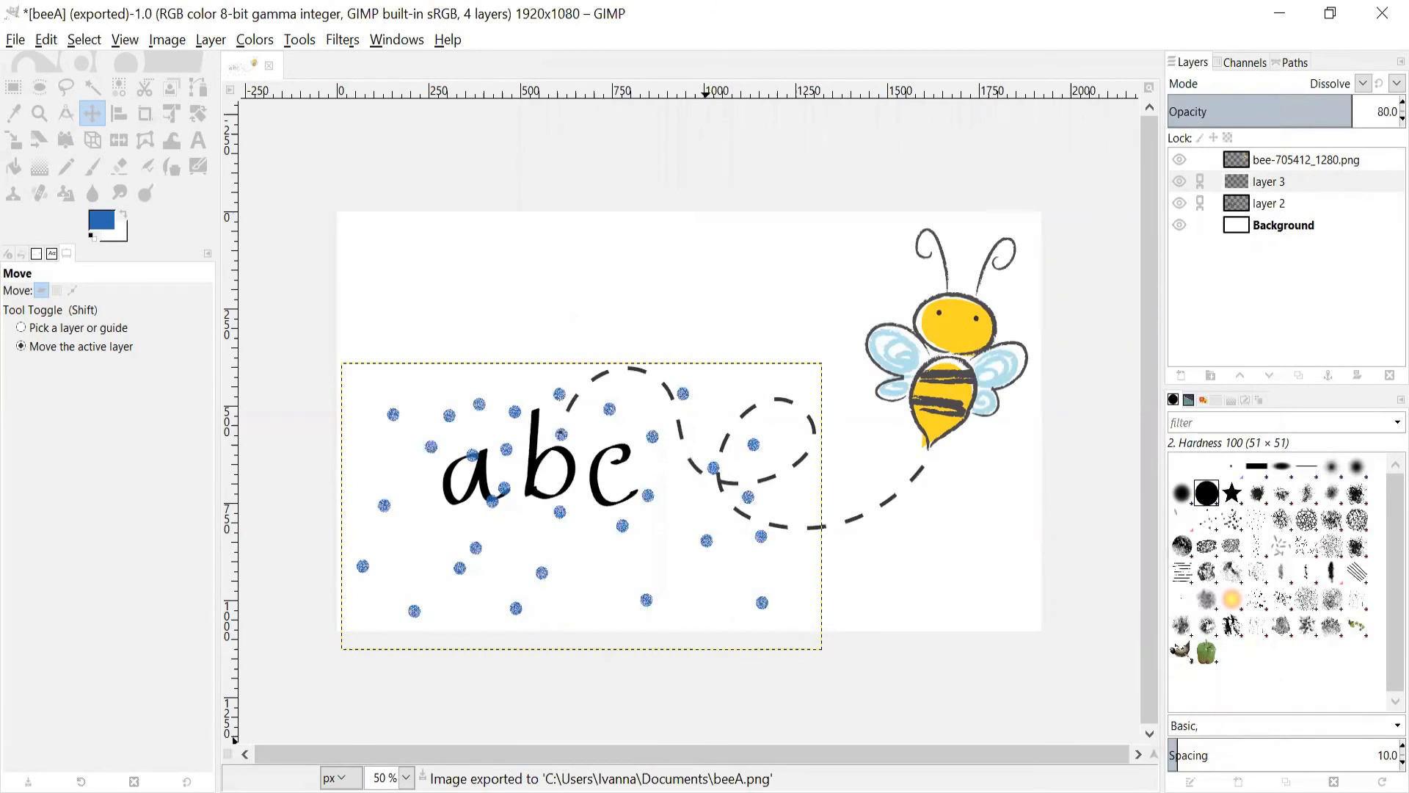
Hide layer 3 and export the image without the blue dots as beeB.png to the Documents folder.
click(1177, 188)
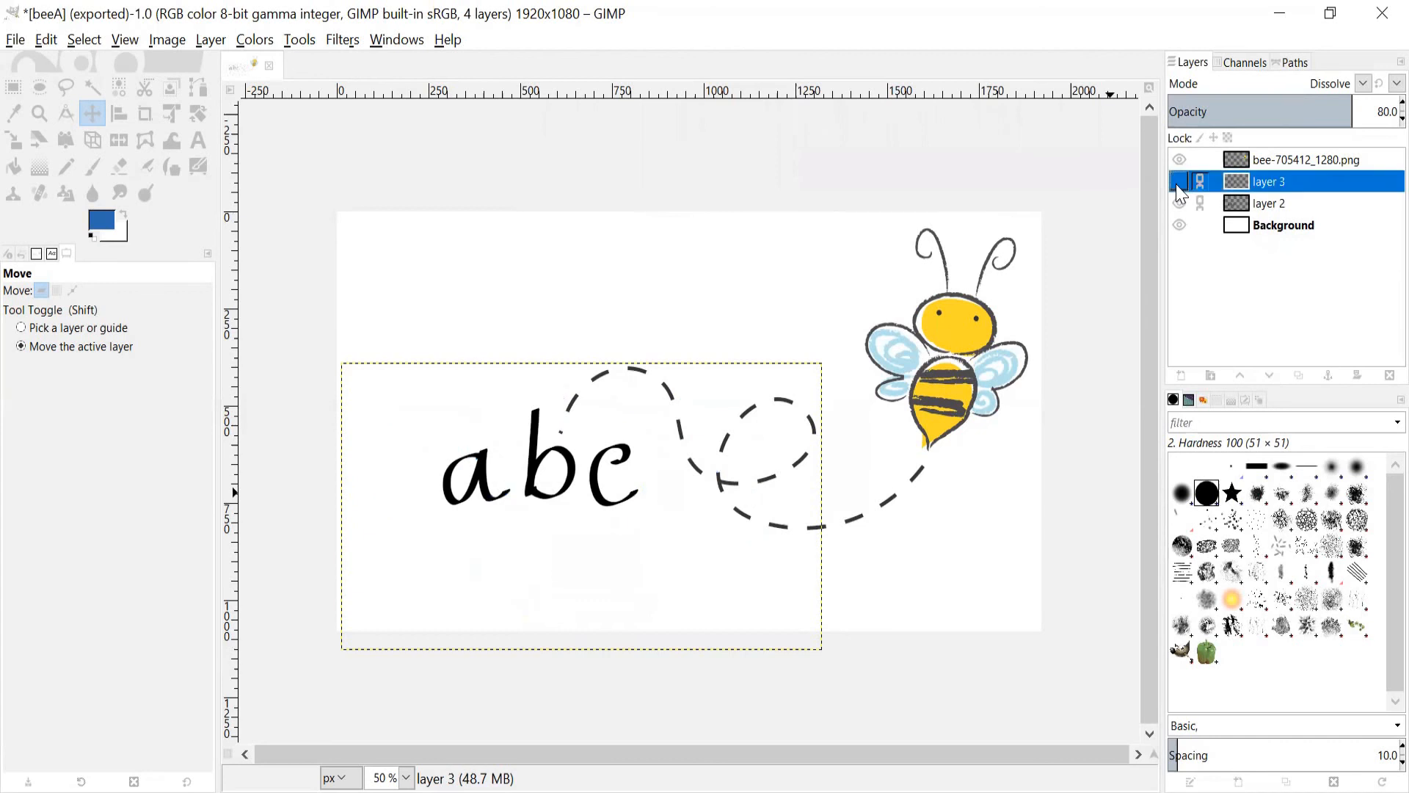
click(14, 46)
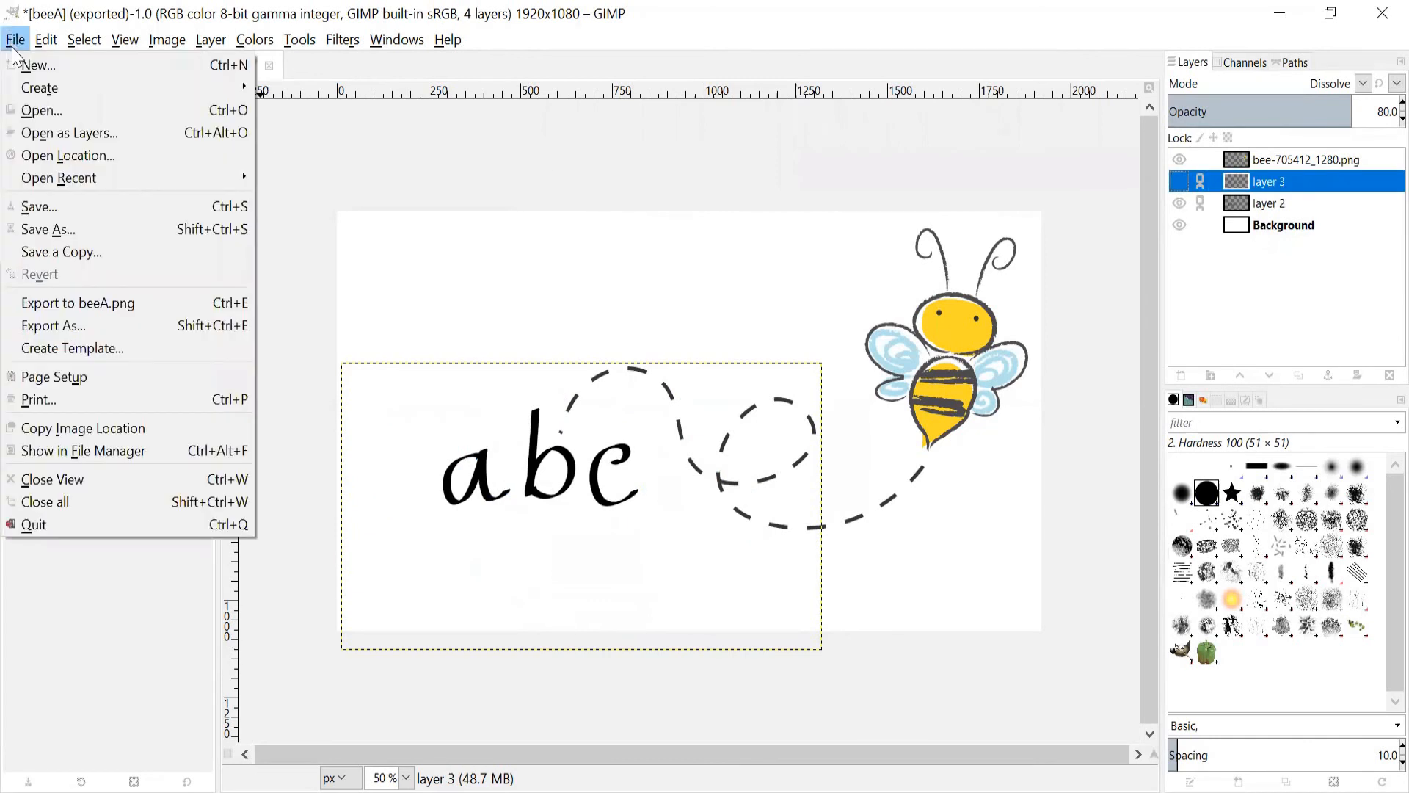
click(95, 325)
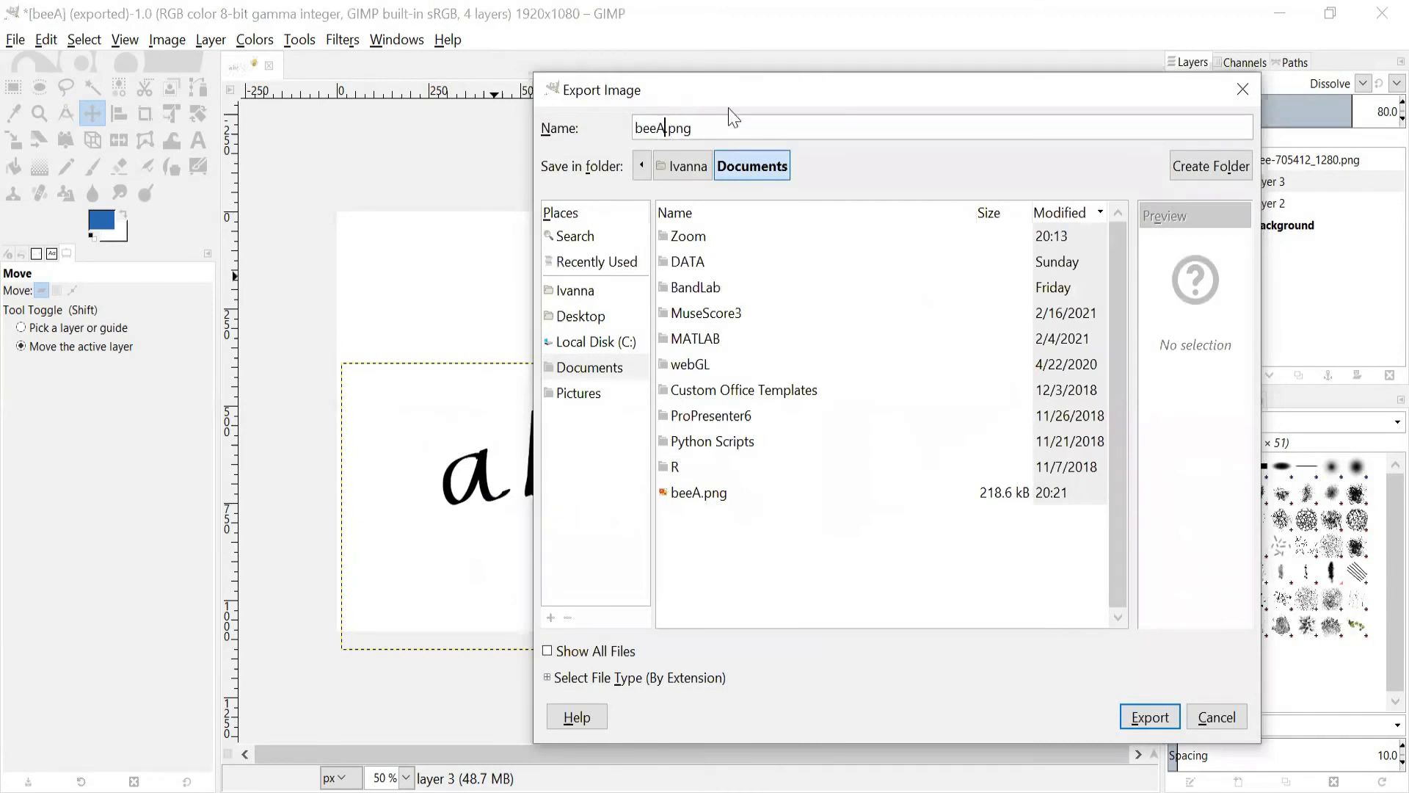
key(BackSpace)
text(B)
click(1148, 717)
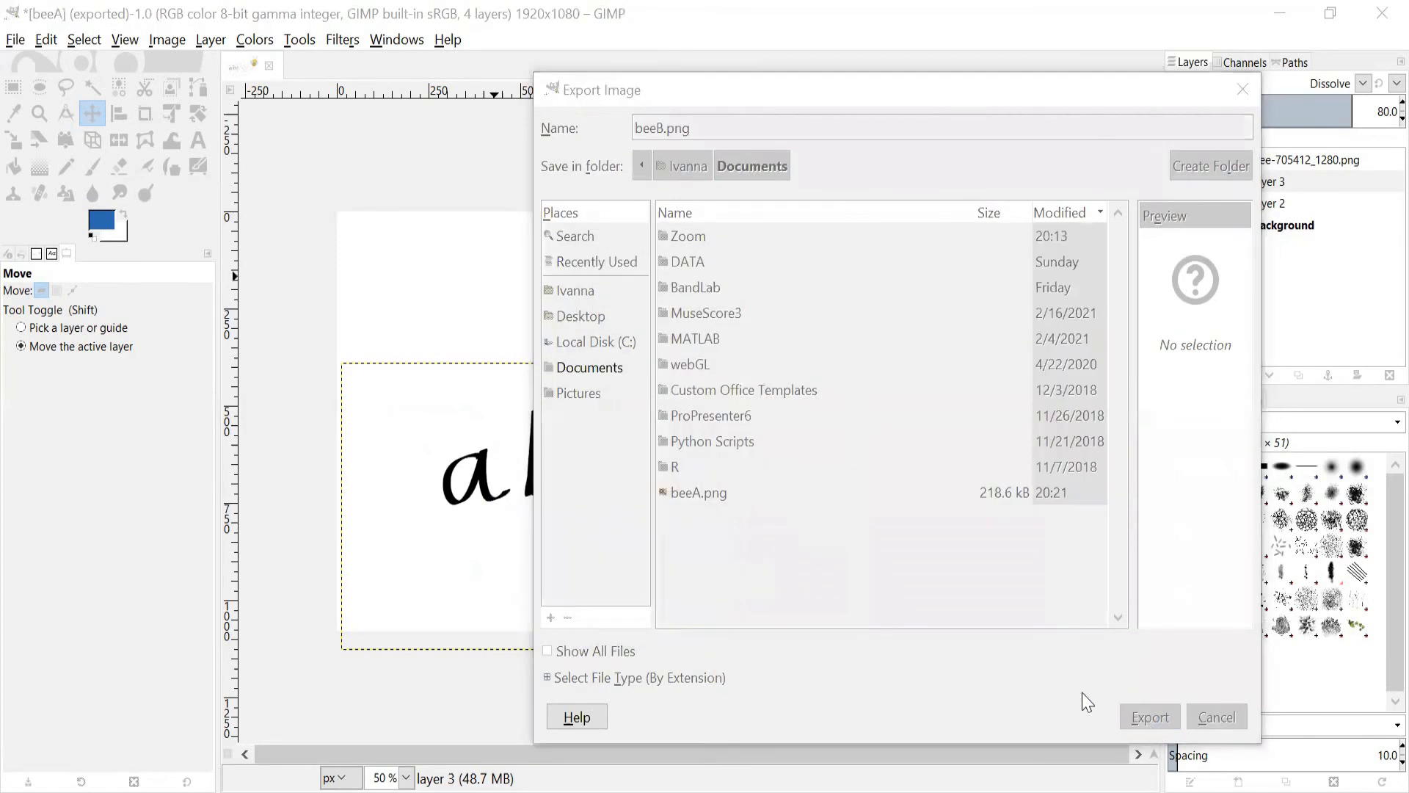